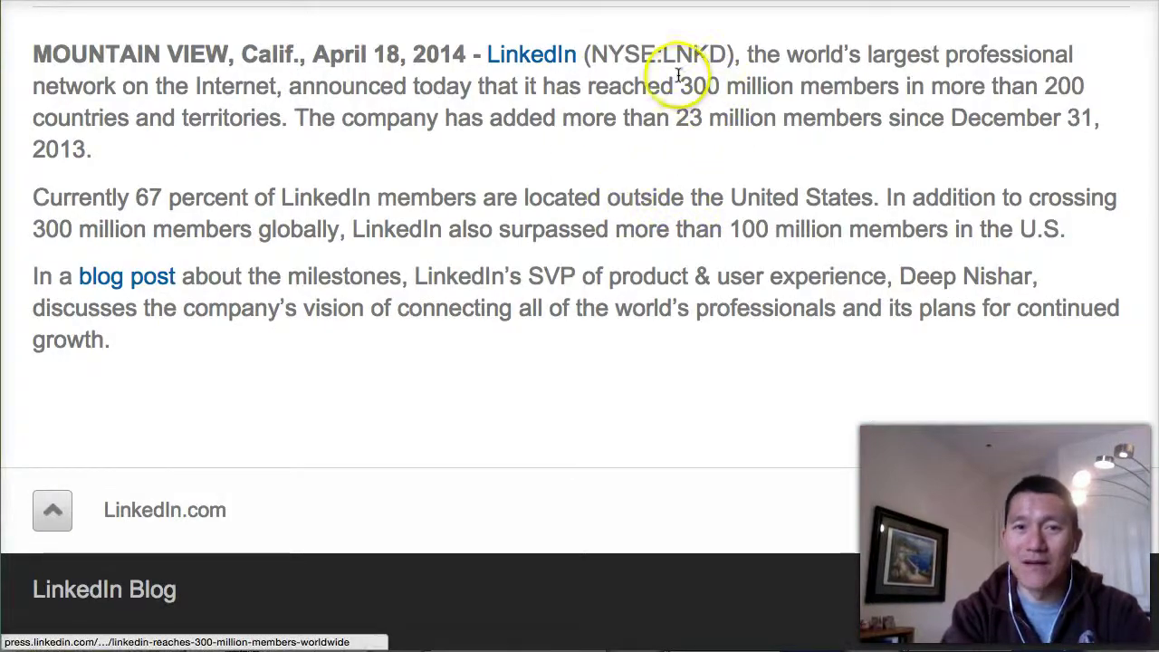
Highlight the '300 million' members figure in LinkedIn's press release
drag(681, 85, 885, 96)
Highlight the April 18, 2014 date and the 200 countries and territories phrase in the release
click(748, 229)
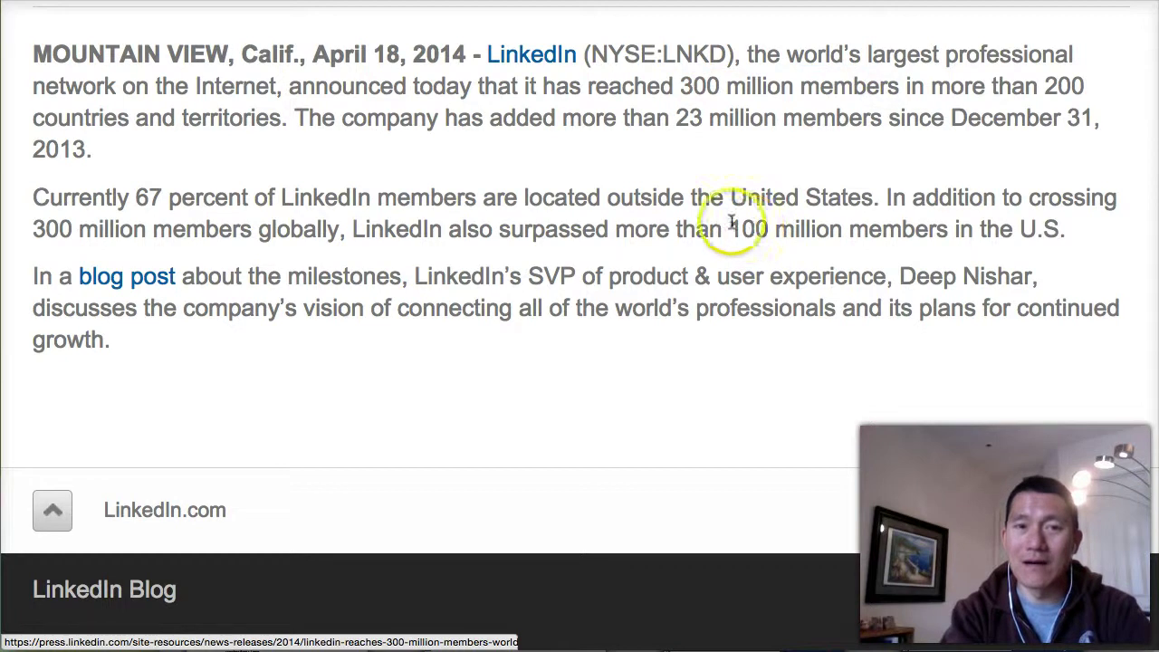
drag(312, 54, 469, 53)
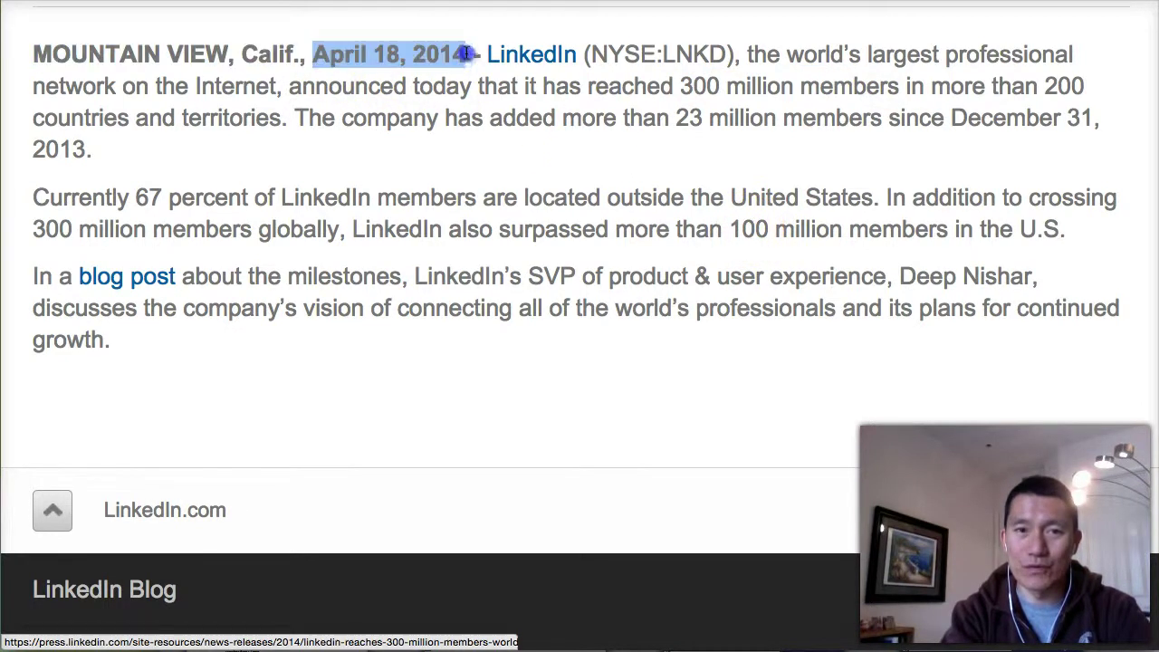
click(633, 160)
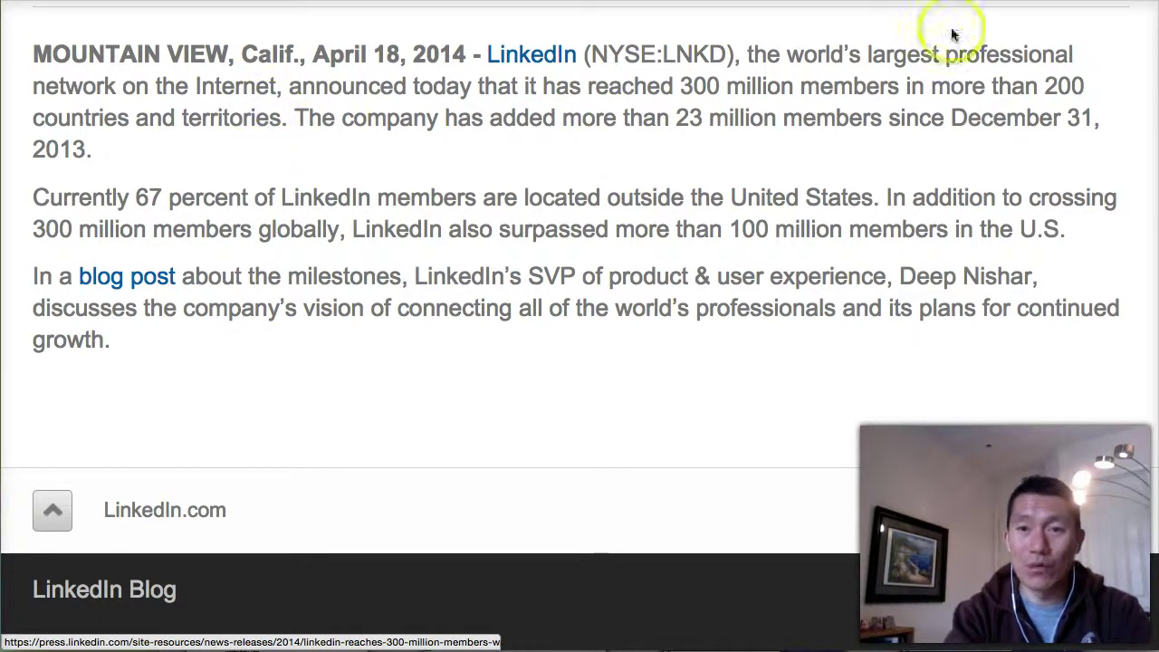
double_click(1062, 79)
drag(1042, 85, 287, 108)
click(440, 161)
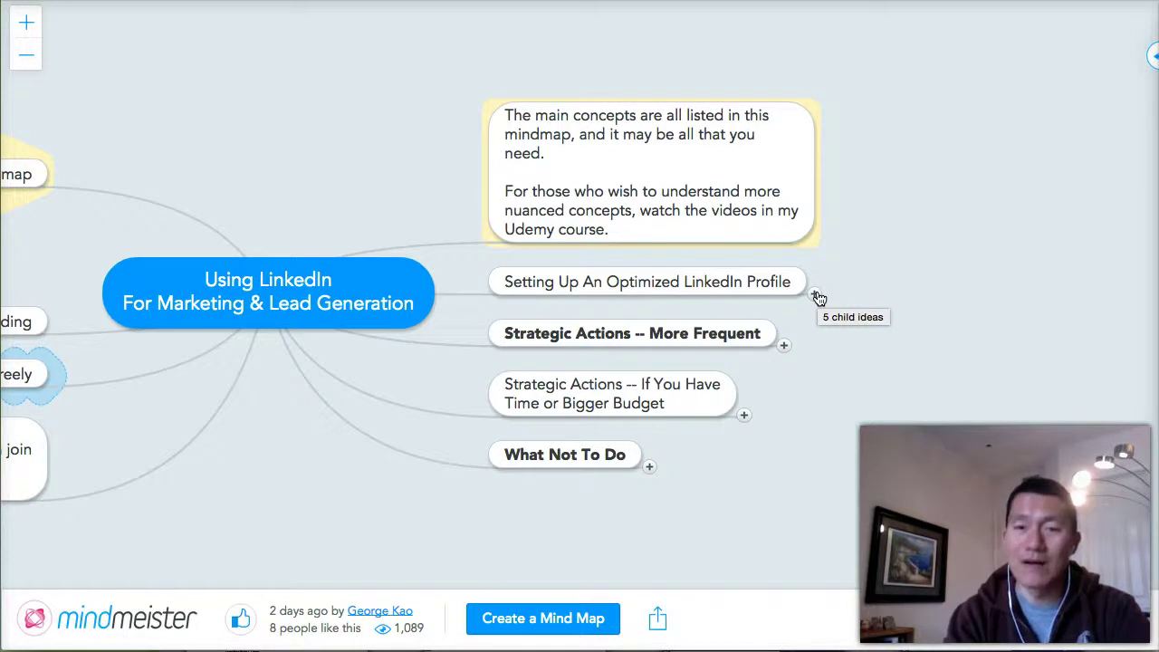
Expand Setting Up An Optimized LinkedIn Profile to reveal its five child ideas
click(816, 296)
drag(859, 75, 626, 78)
scroll(836, 124, down, 3)
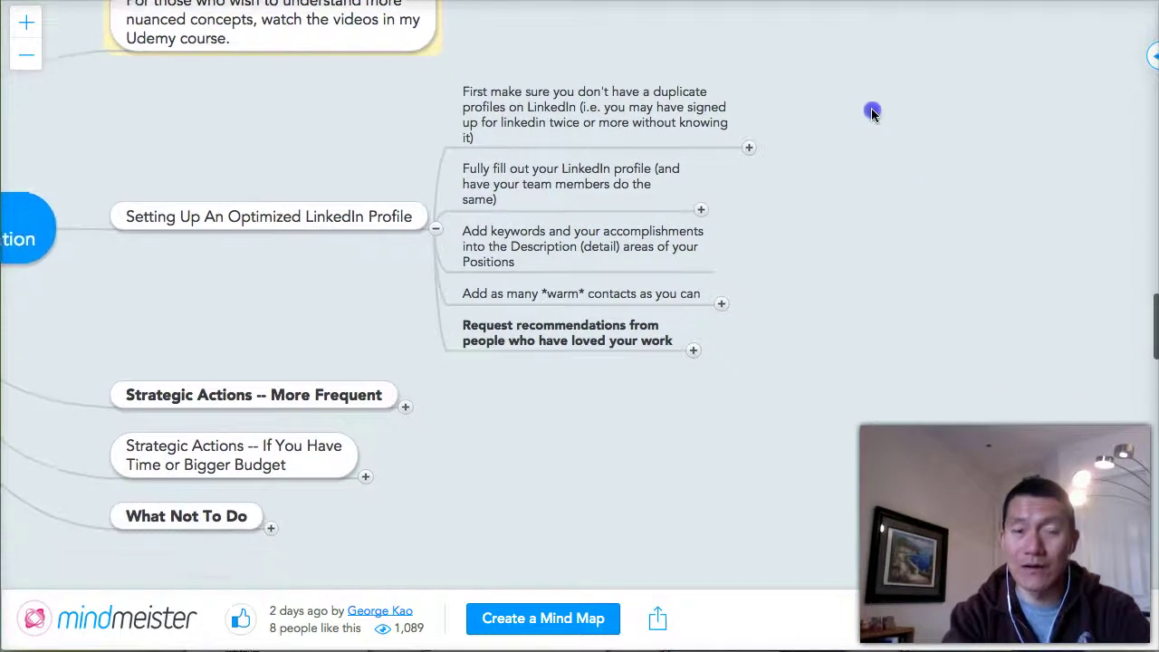
Zoom in three levels and expand the 'Fully fill out your LinkedIn profile' idea
click(25, 23)
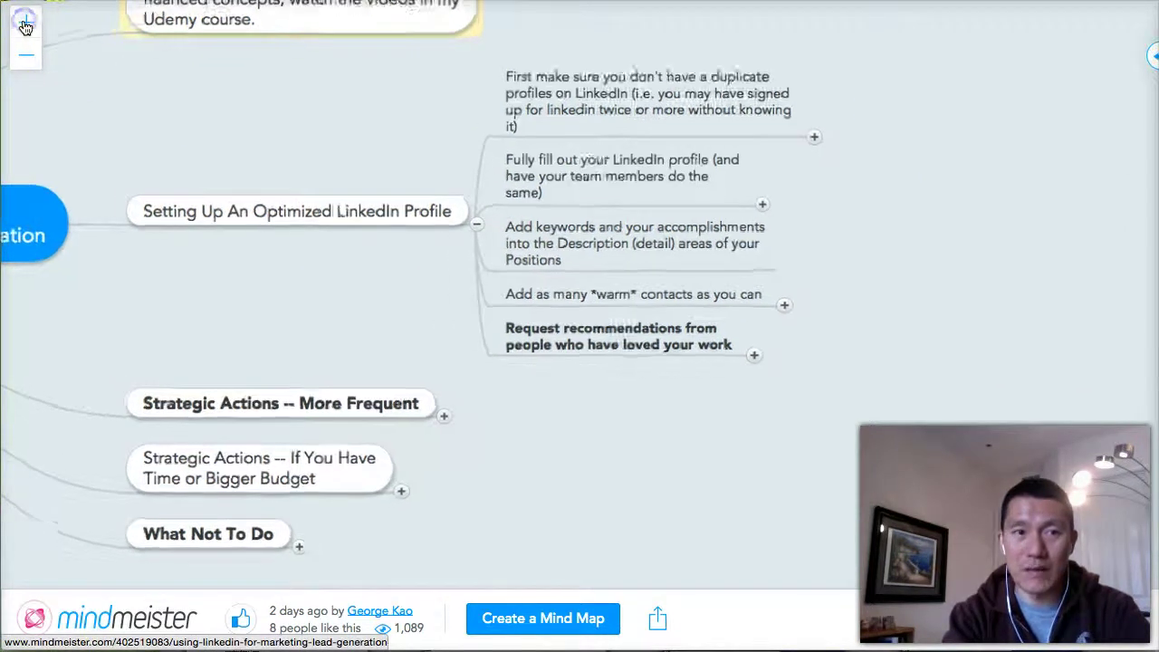
click(25, 23)
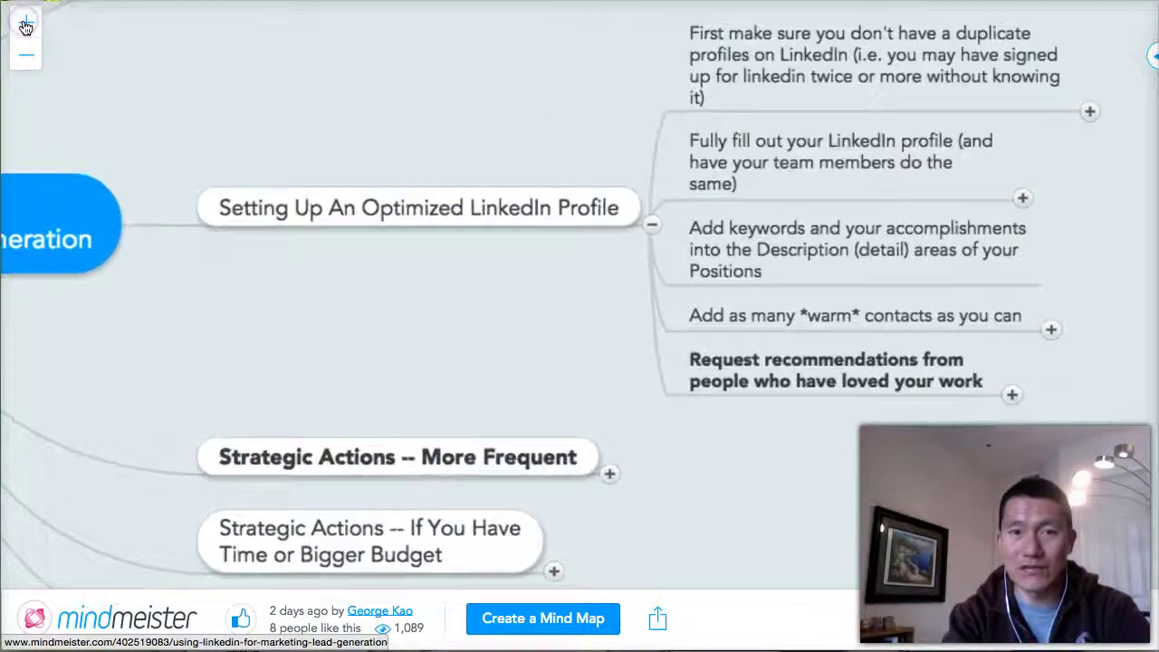
click(25, 24)
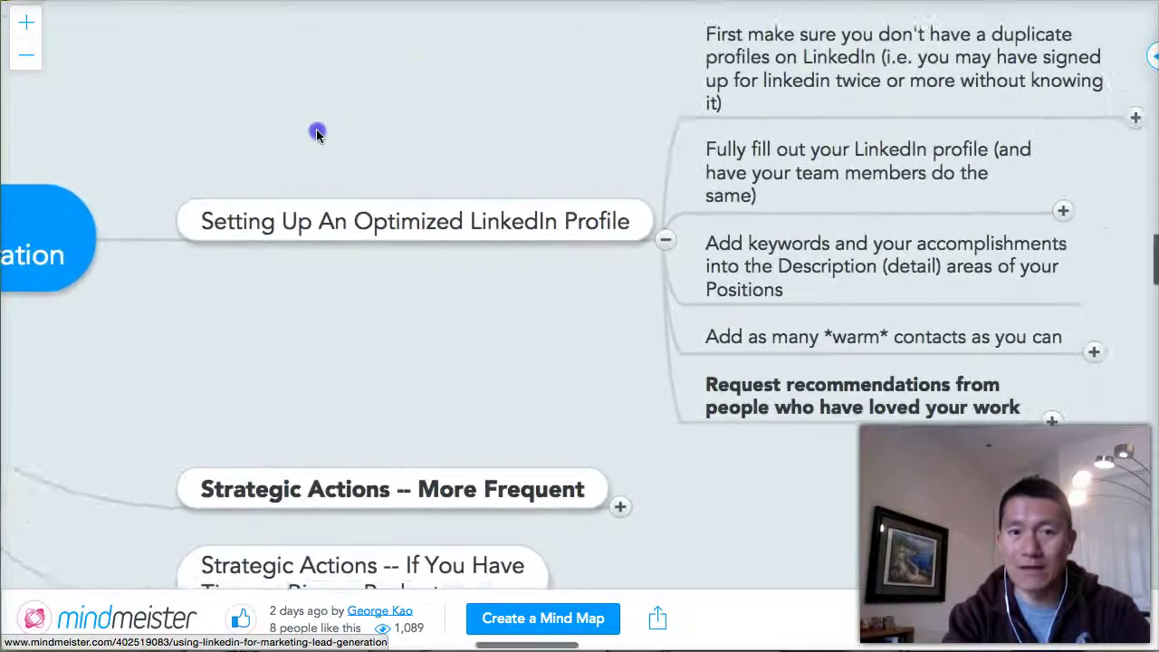
drag(317, 133, 248, 155)
drag(425, 181, 264, 171)
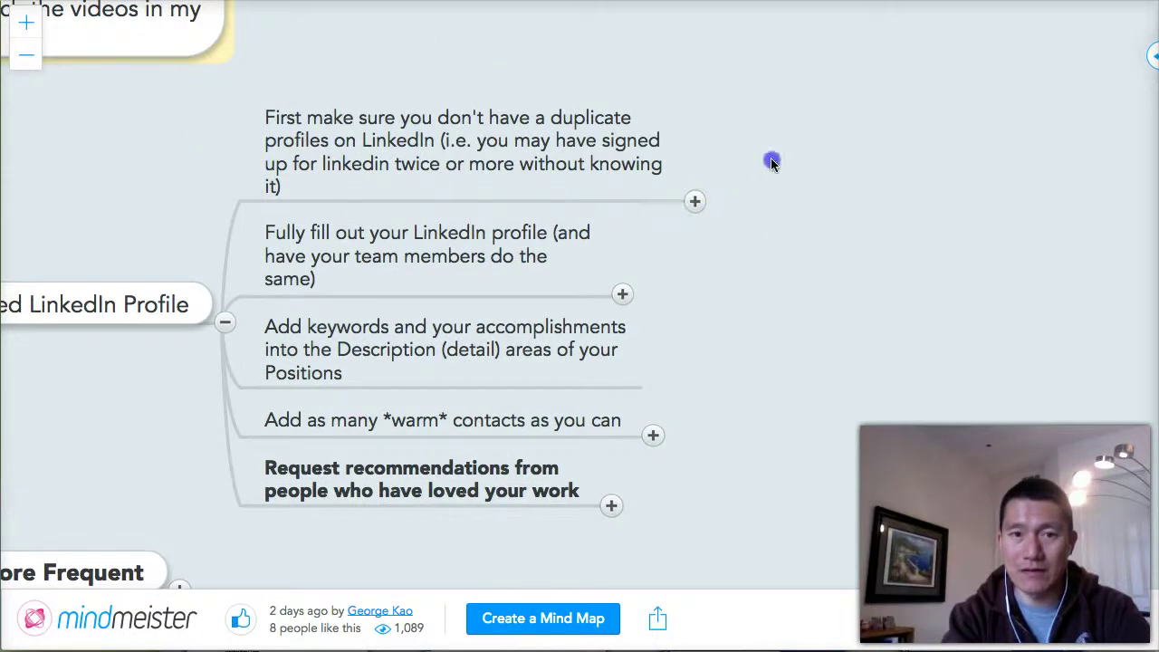
scroll(771, 161, down, 3)
scroll(715, 163, left, 1)
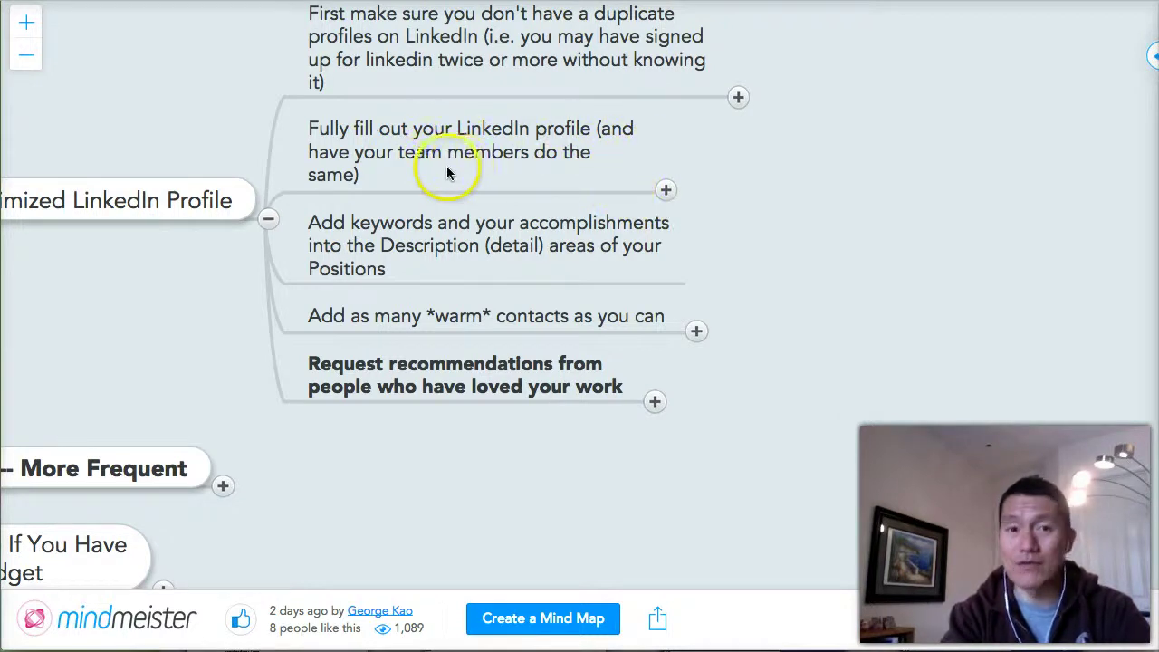
click(667, 193)
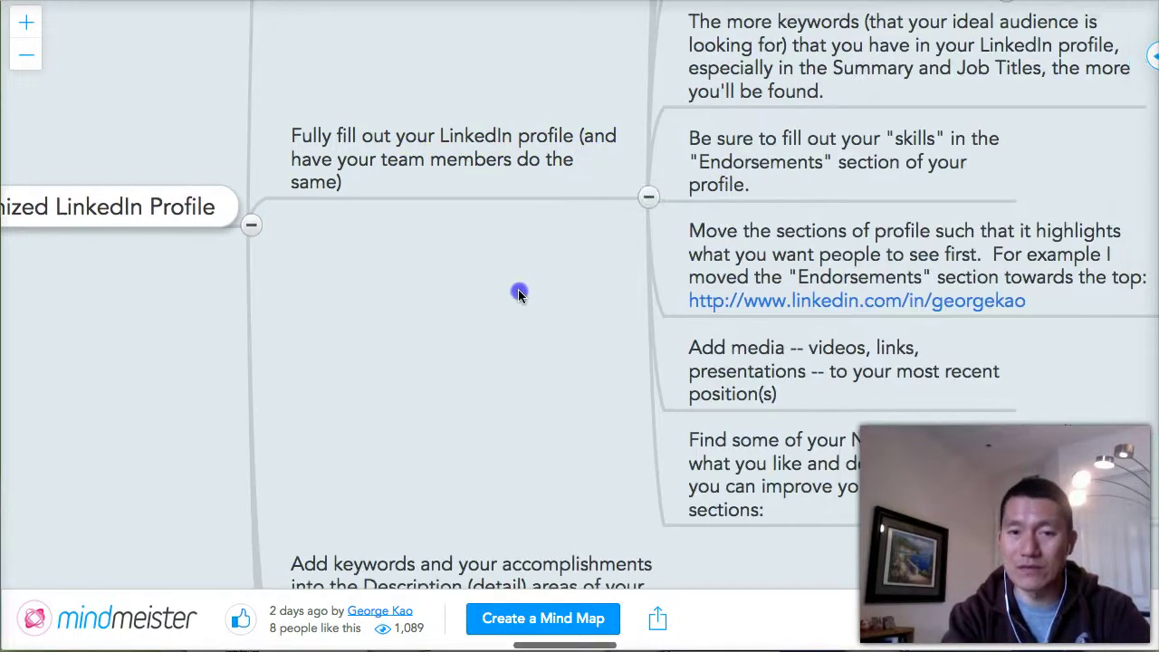
Expand Your Professional Headline and bring its '120 characters max' tip into view
drag(1035, 193, 1013, 222)
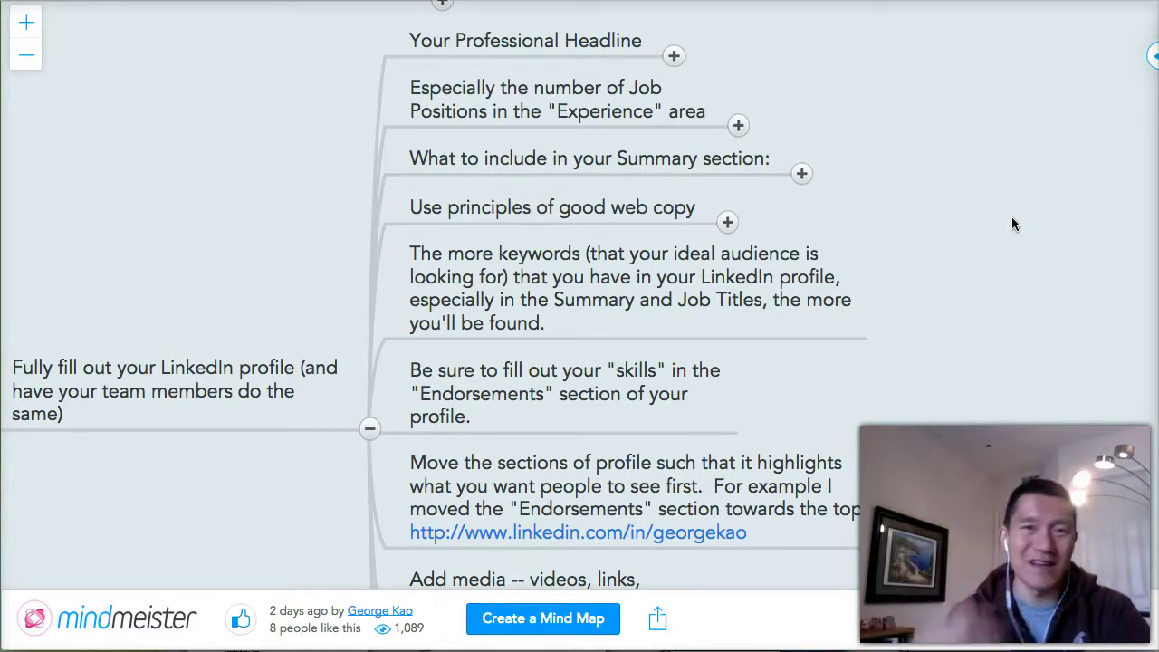
mouse_move(864, 104)
mouse_down()
mouse_move(818, 104)
mouse_move(854, 116)
mouse_up()
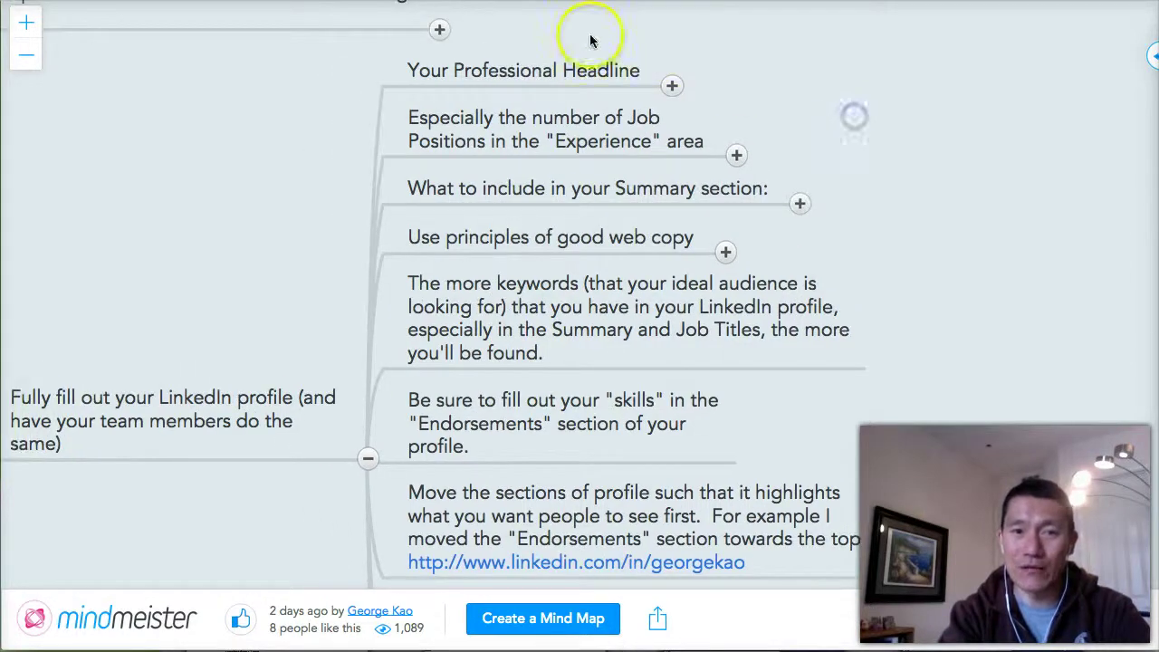
click(671, 86)
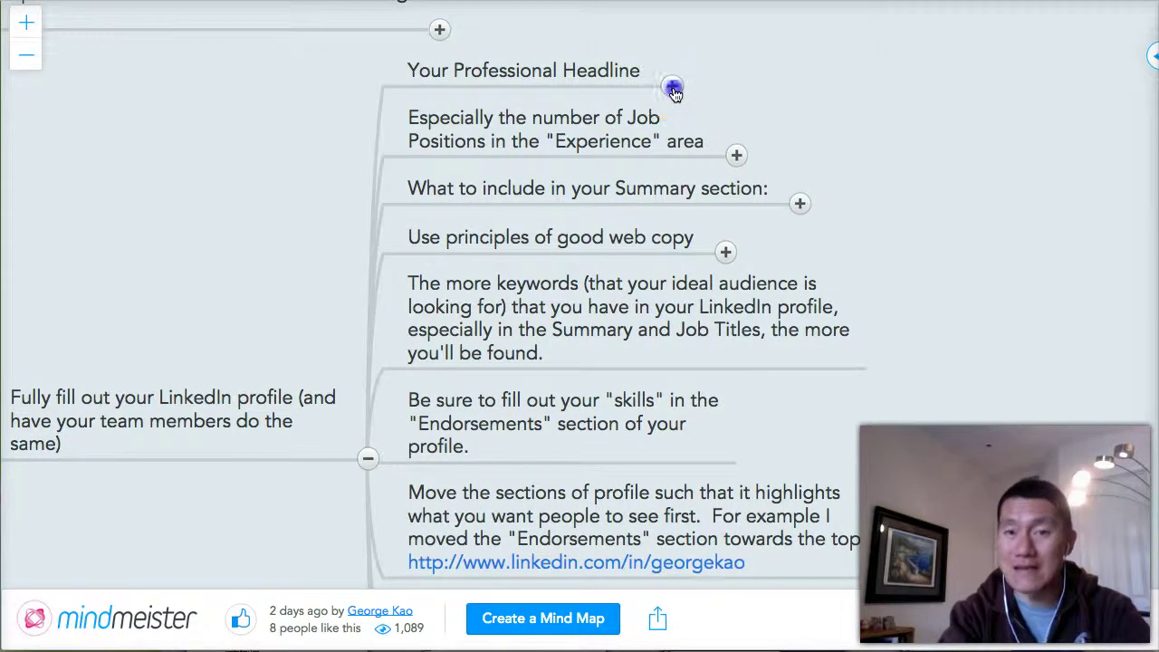
drag(962, 292, 716, 336)
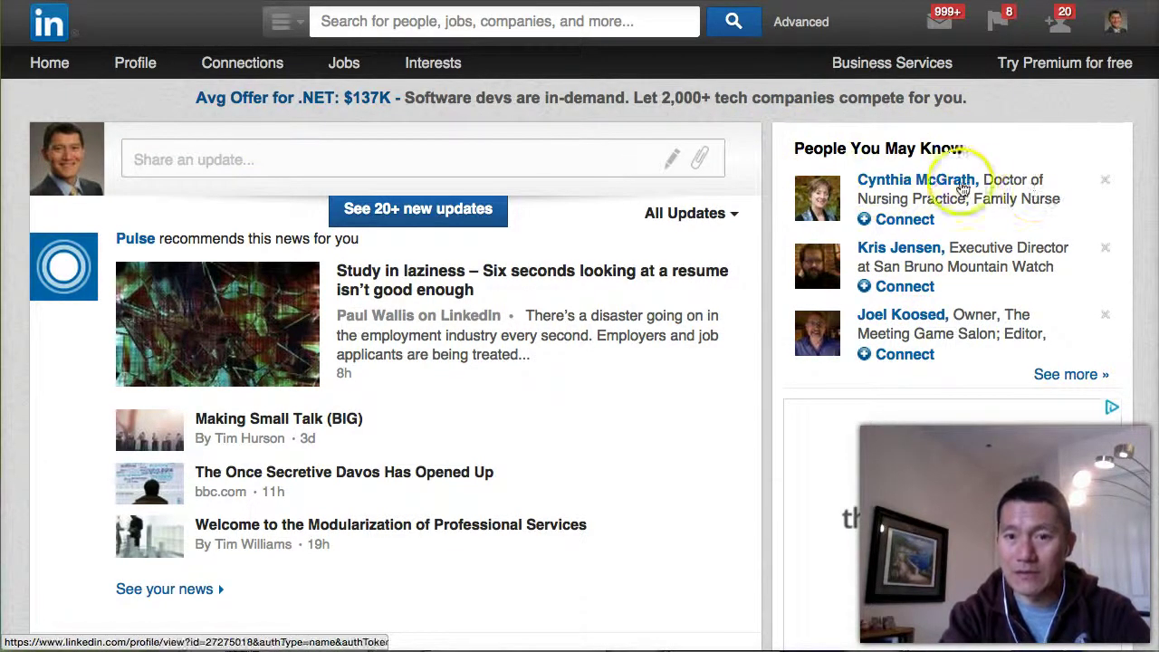
Highlight each of the three People You May Know headlines, then show the third's preview card
mouse_move(957, 177)
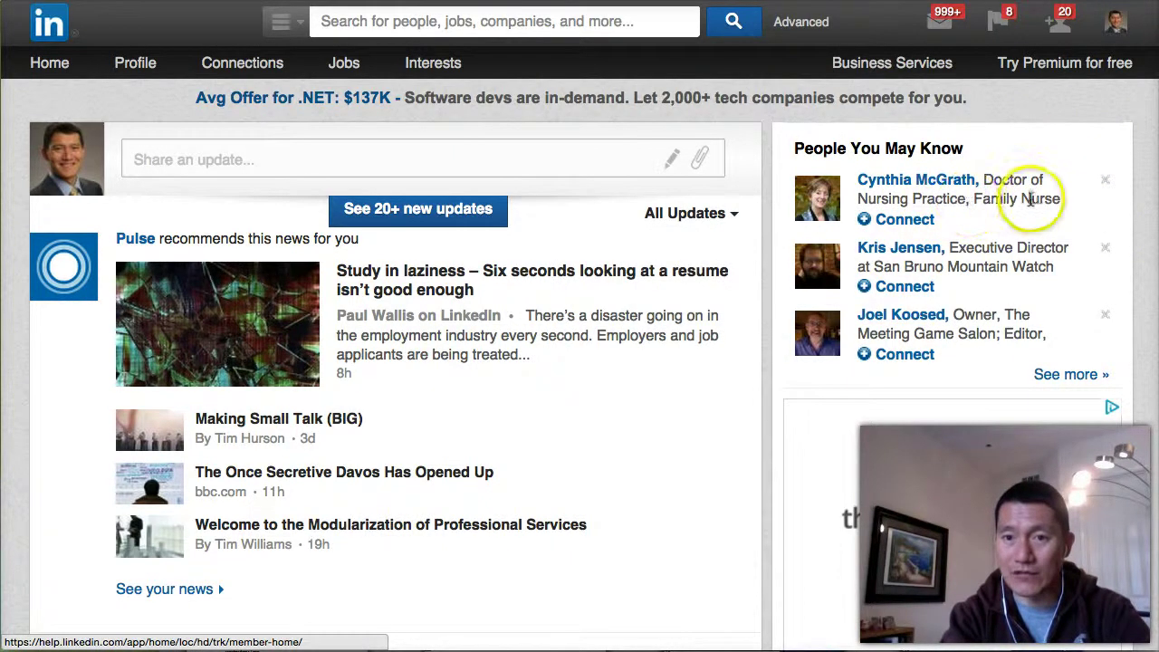
drag(985, 179, 1056, 200)
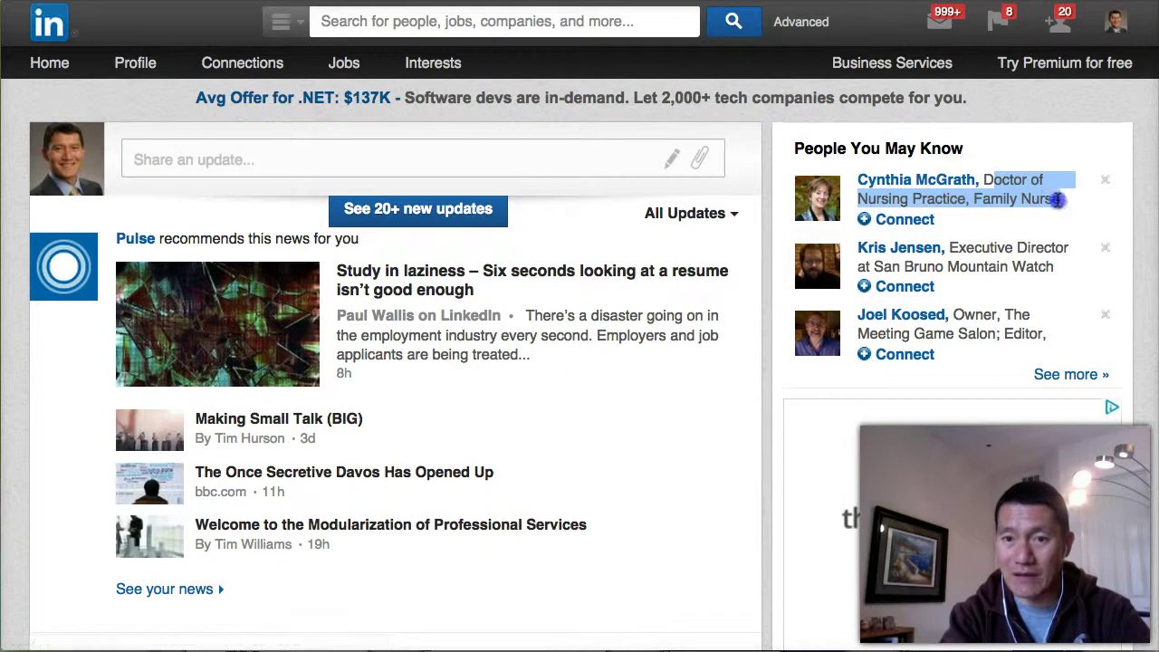
click(952, 250)
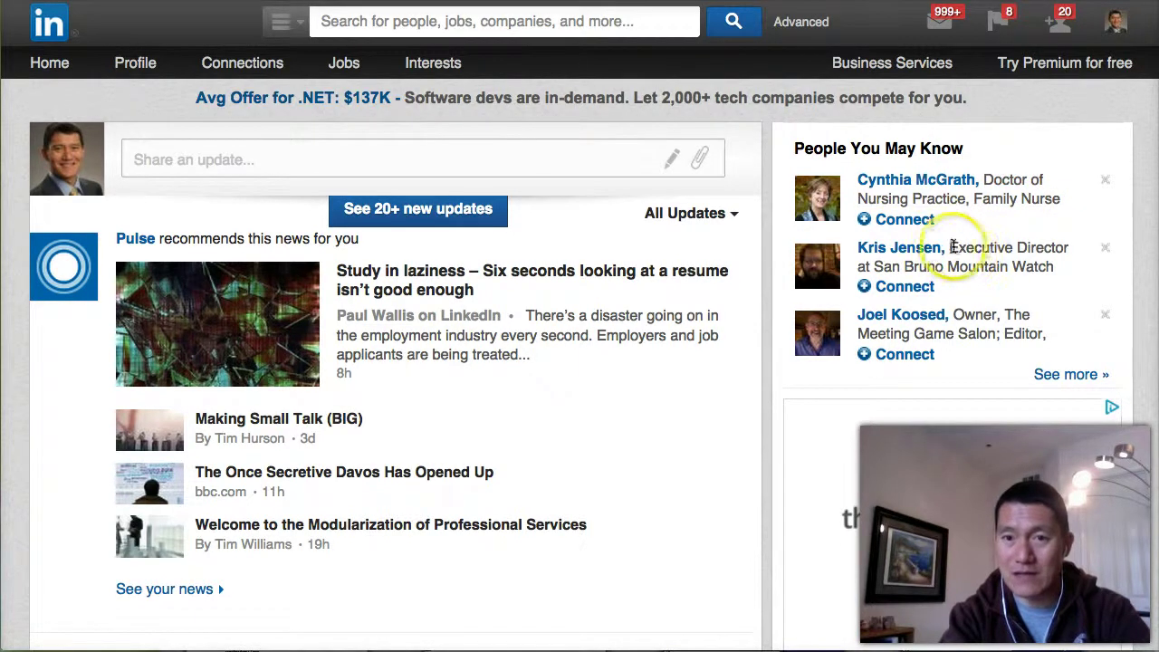
drag(975, 248, 1052, 265)
drag(953, 315, 1036, 331)
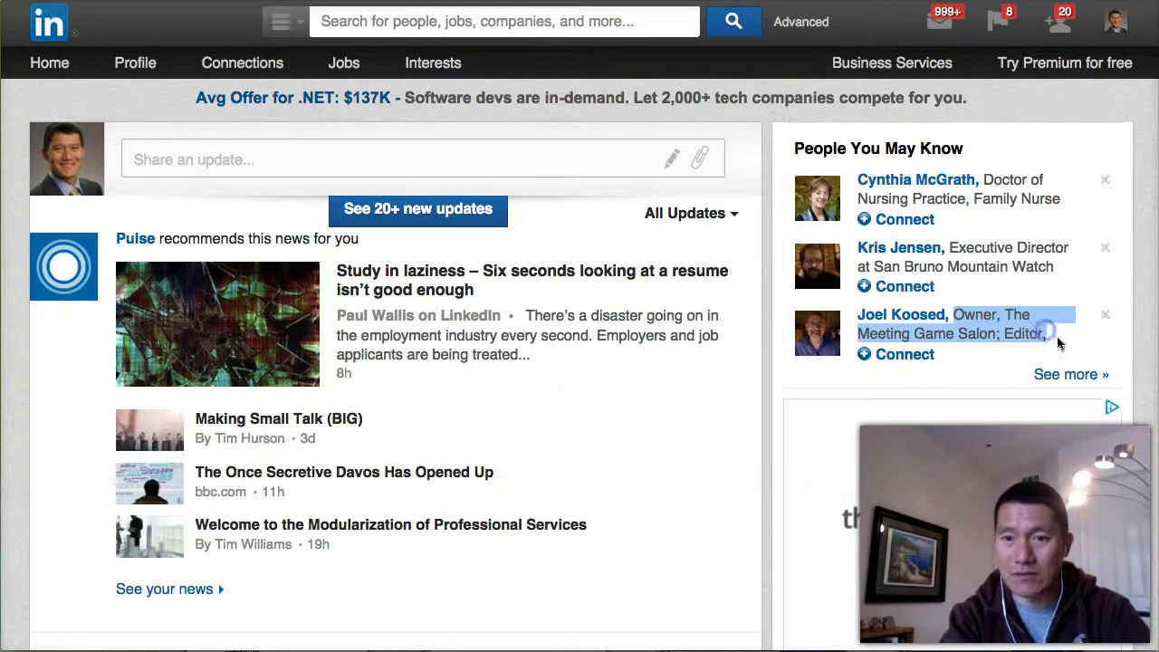
click(1043, 334)
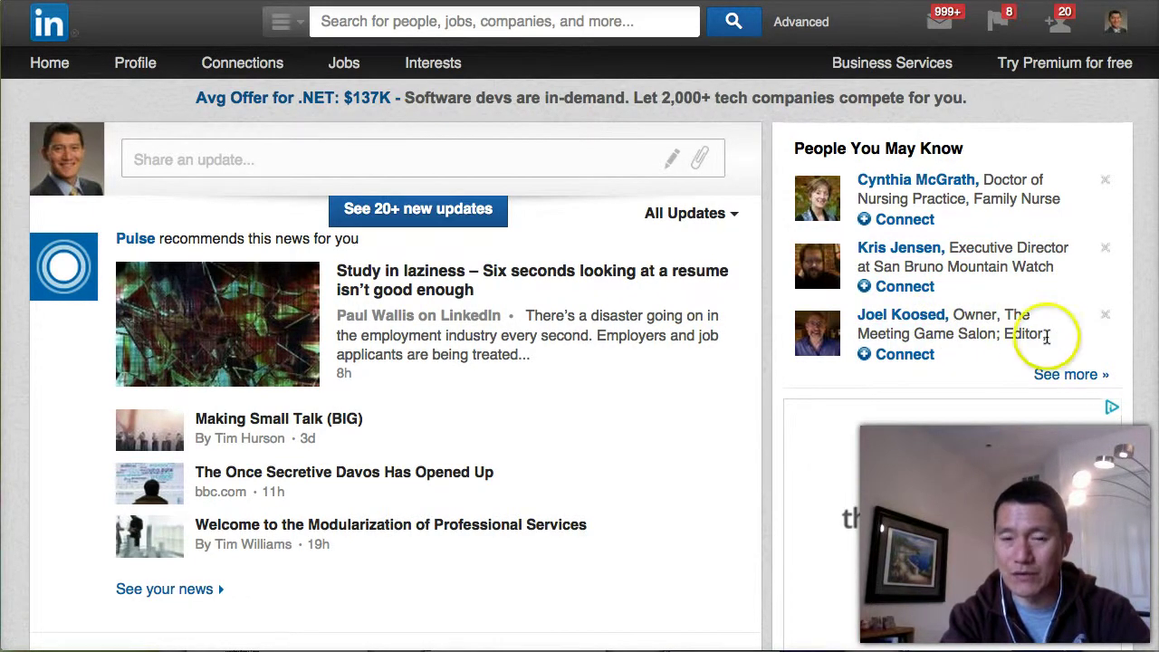
mouse_move(899, 317)
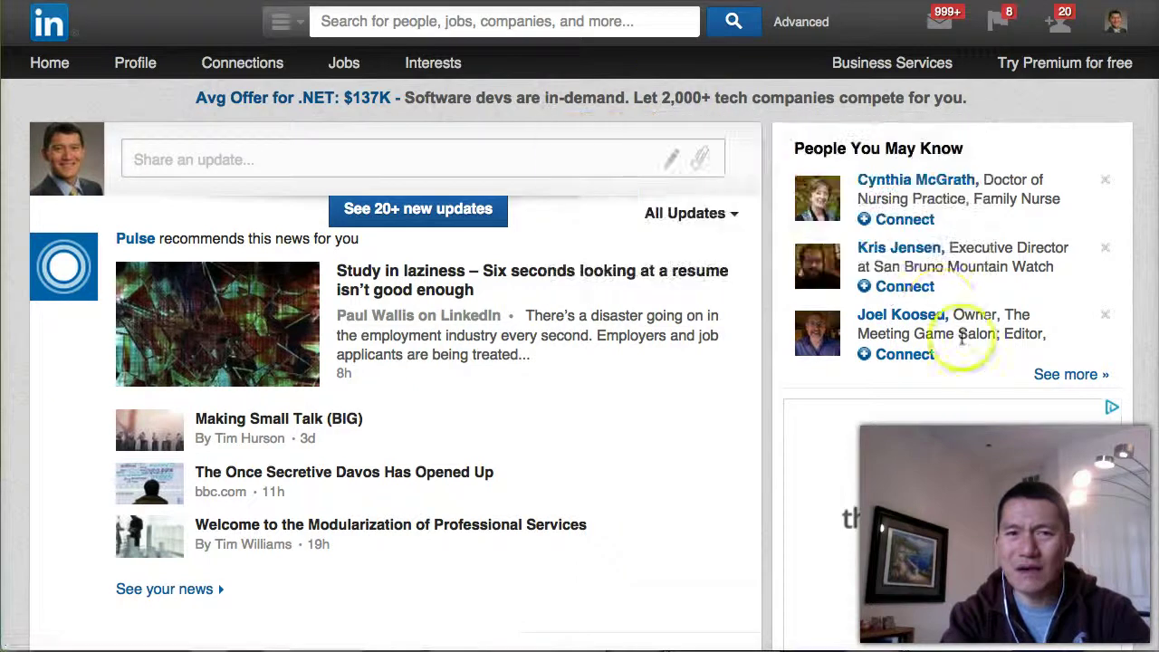
Open the third suggested person's profile, highlight their headline, and go back to the feed
click(817, 333)
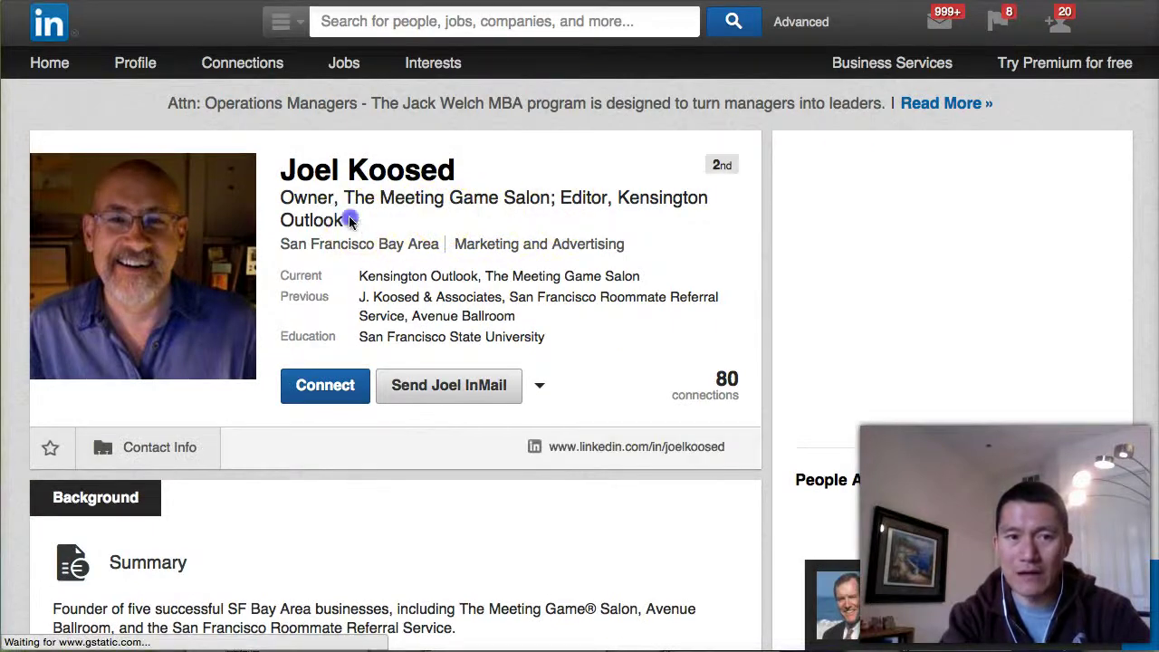
drag(346, 222, 282, 197)
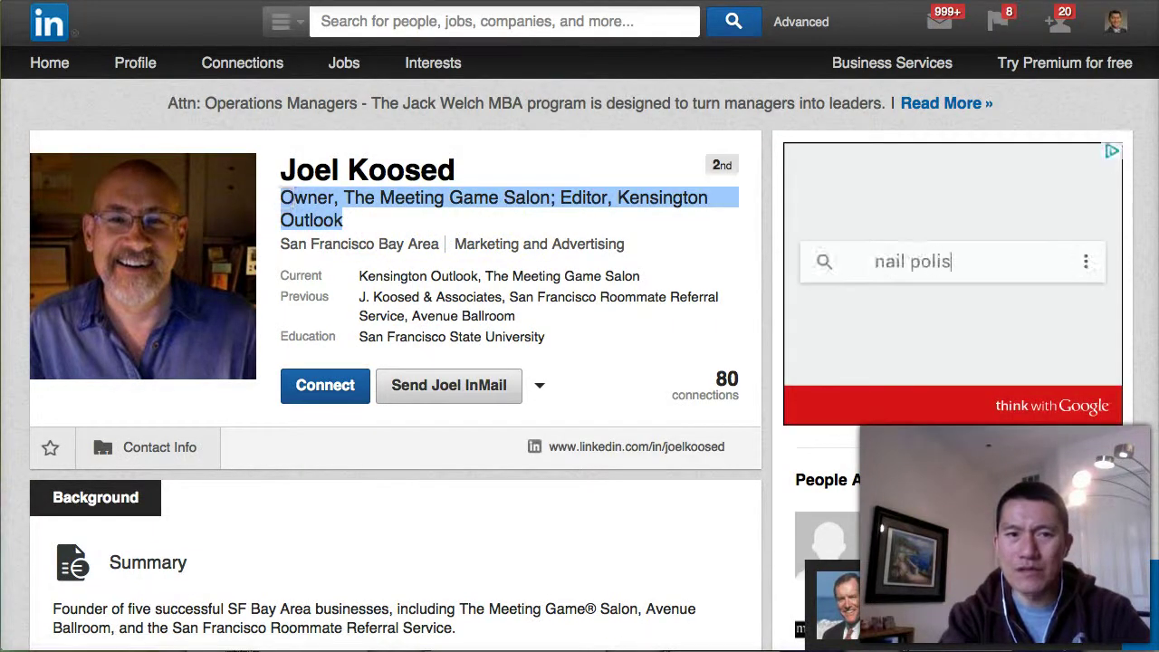
key(super+Left)
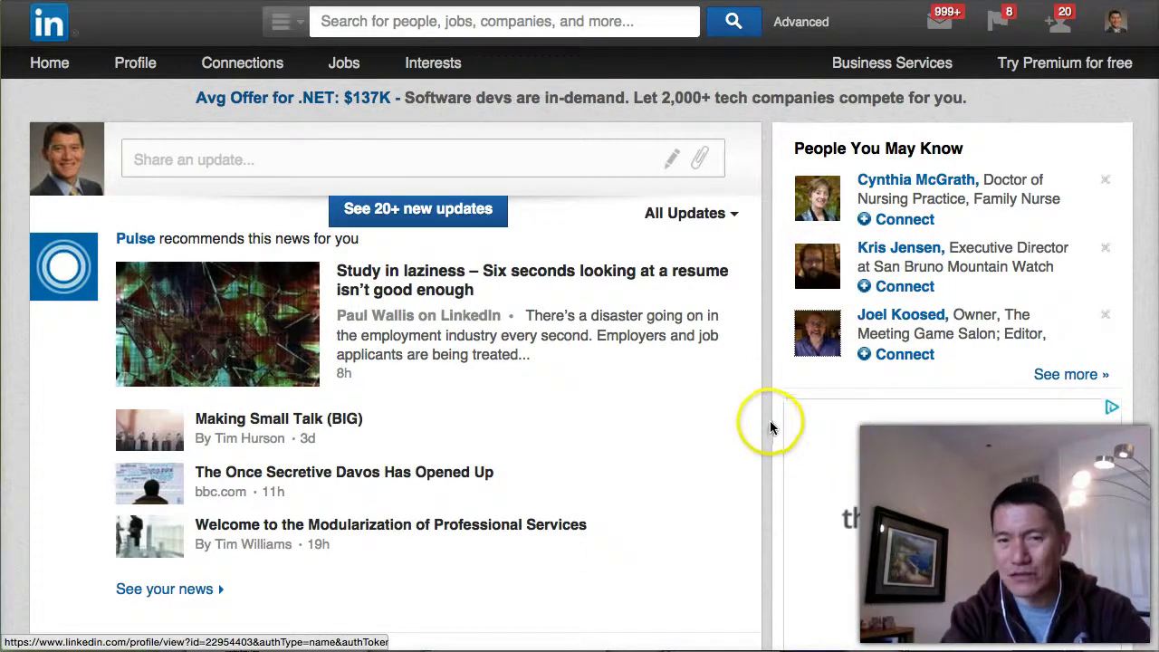
Open your own profile and close the blue education question prompt
click(135, 68)
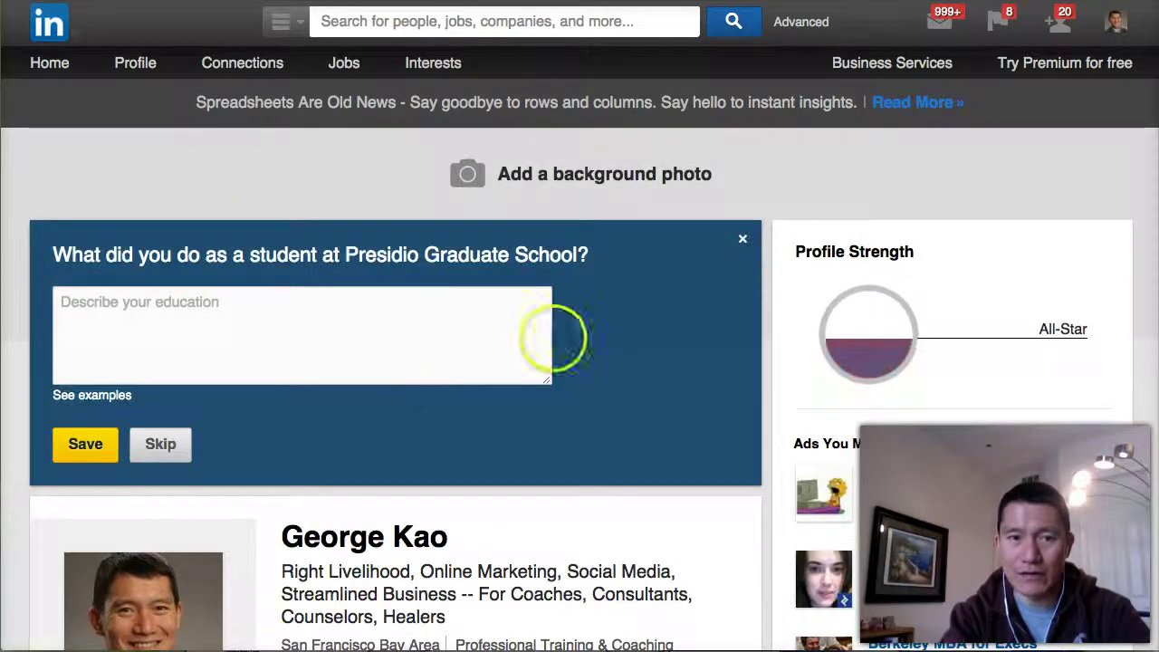
scroll(615, 333, down, 2)
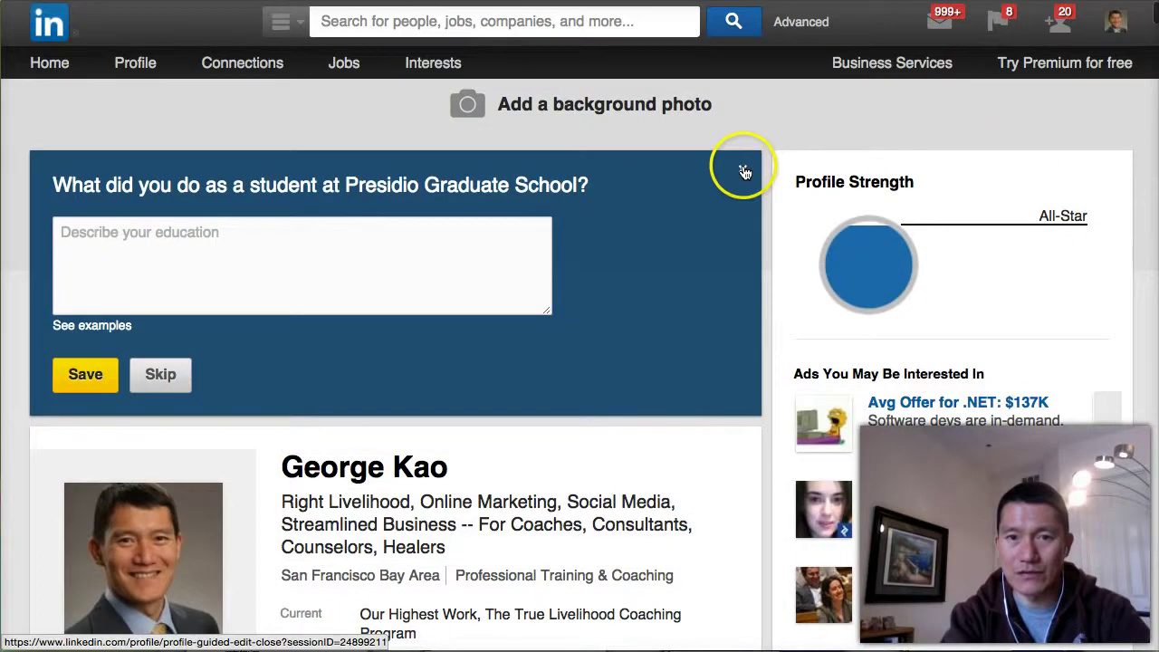
click(743, 172)
scroll(770, 130, down, 3)
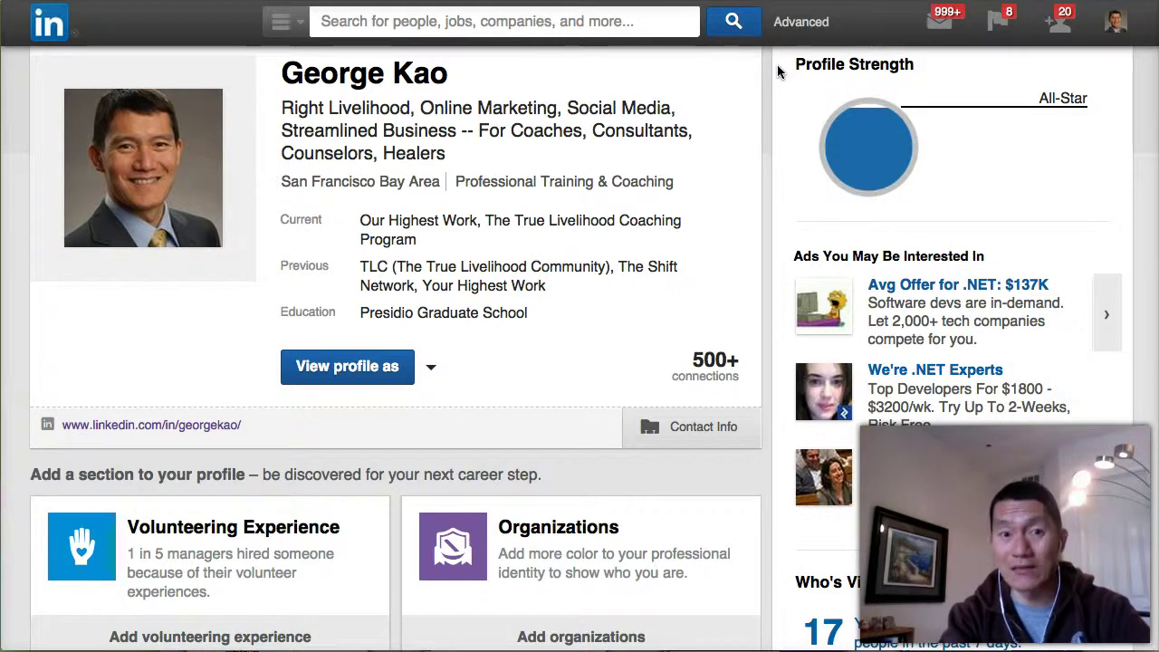
mouse_move(772, 90)
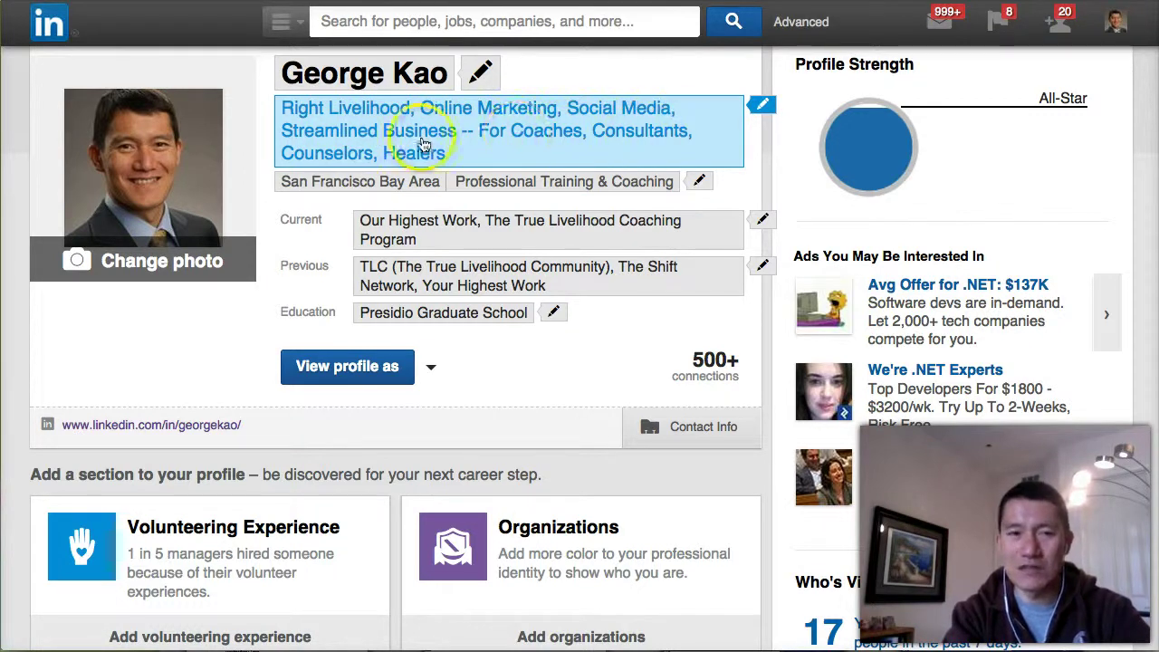
scroll(772, 152, up, 2)
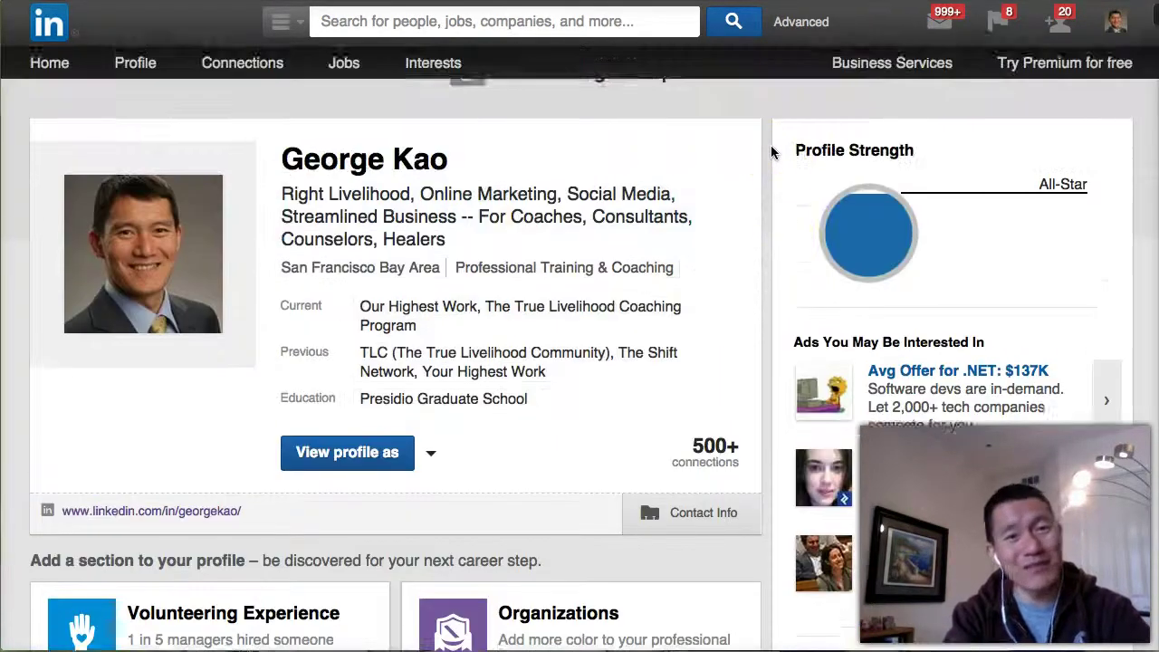
scroll(772, 152, down, 1)
scroll(769, 139, up, 2)
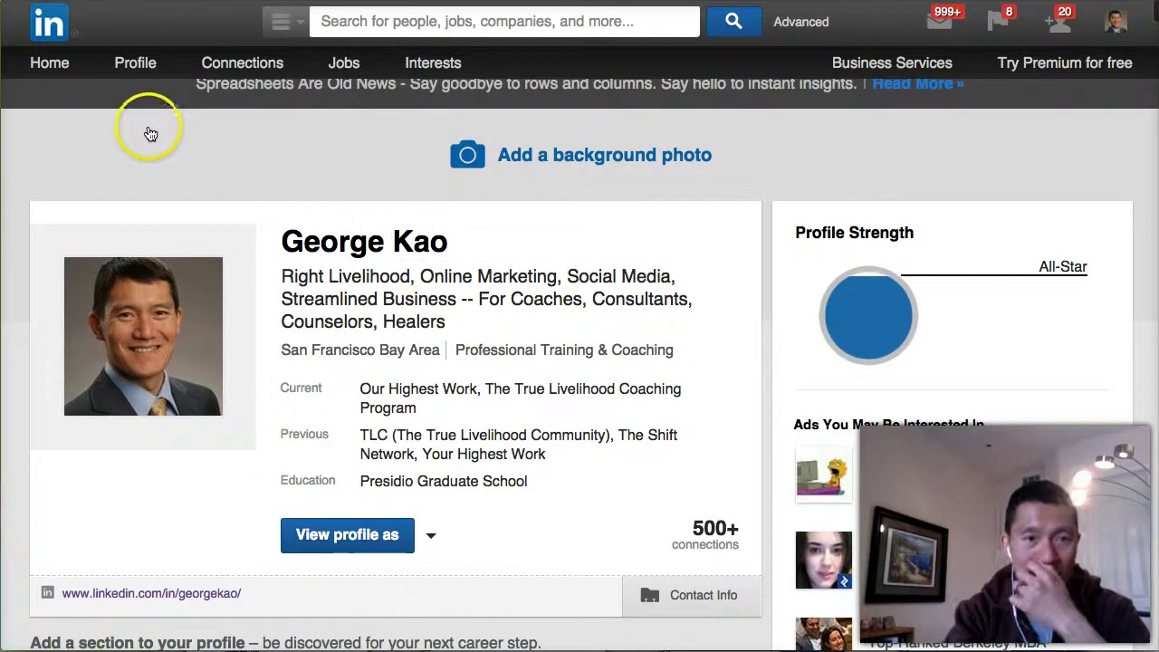
Open the professional headline editor and copy its full text into a new tab
click(136, 66)
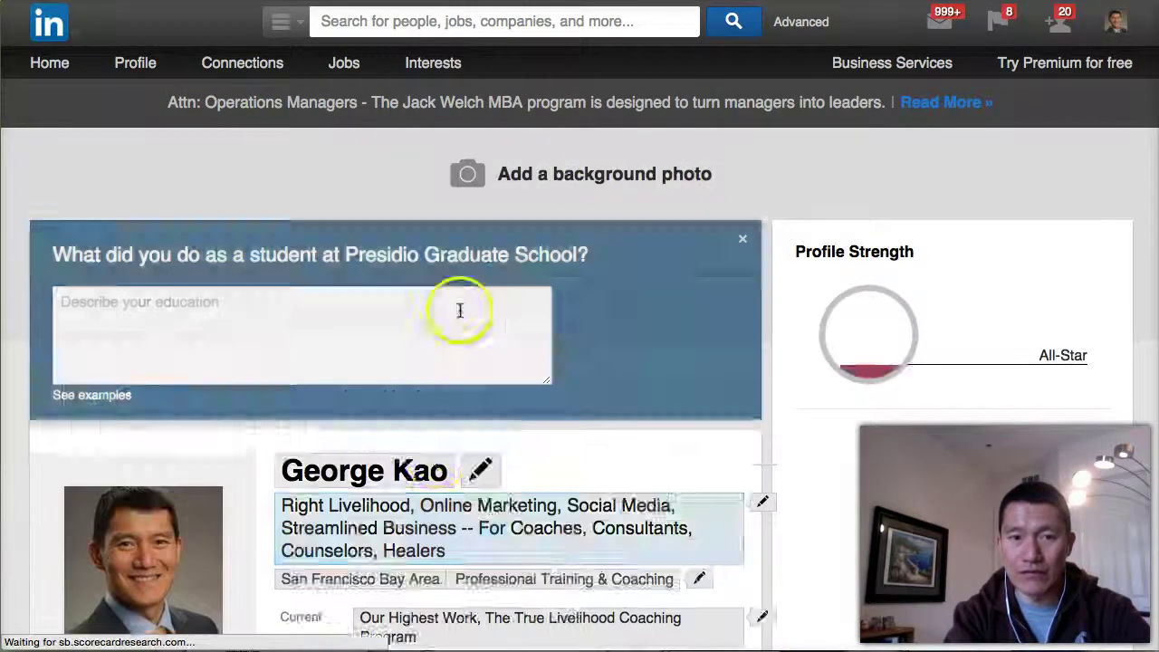
scroll(679, 396, down, 3)
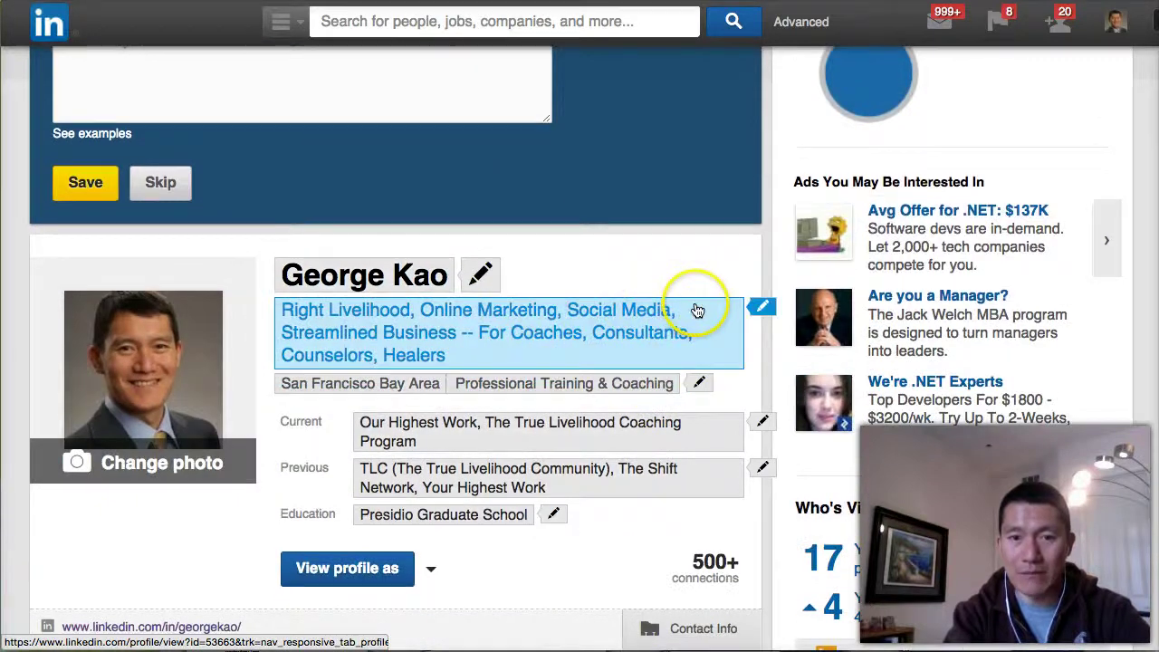
click(640, 326)
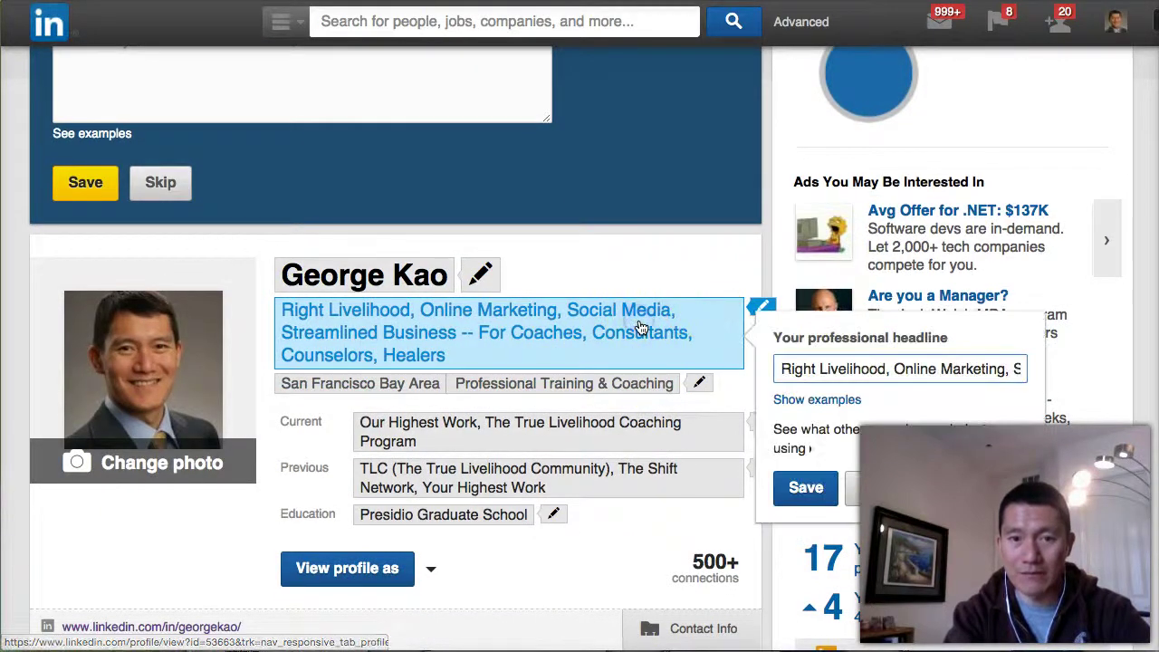
triple_click(883, 374)
key(ctrl+c)
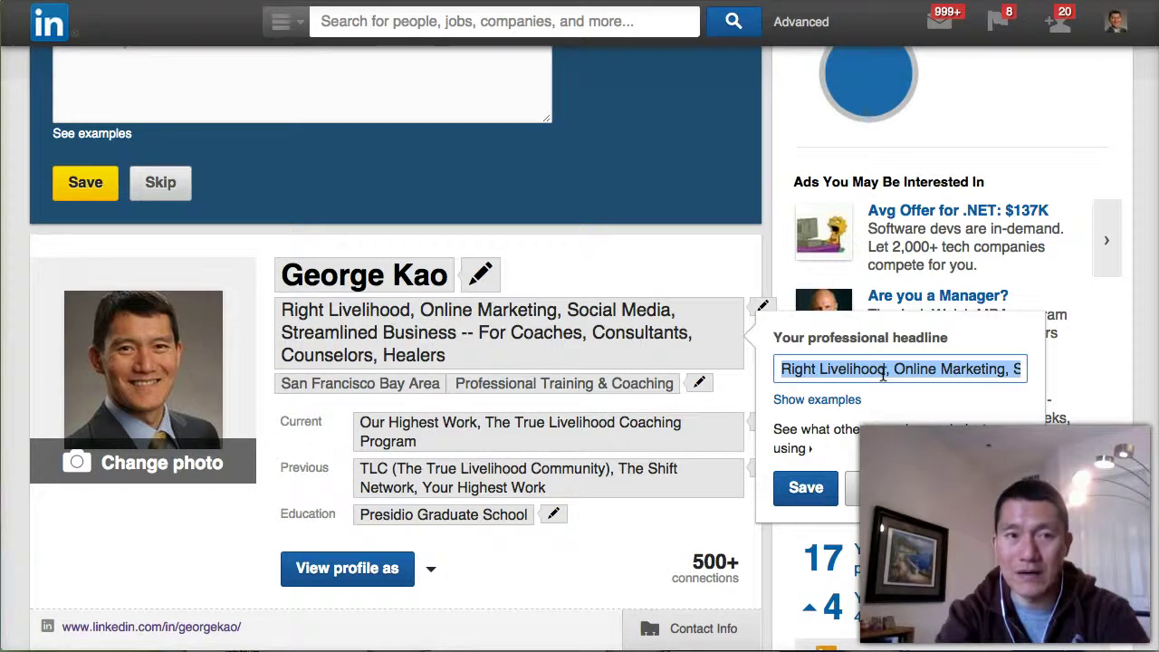
key(ctrl+t)
Load wordcounter and paste the headline, showing a 119 character count
text(wordcounte)
key(Return)
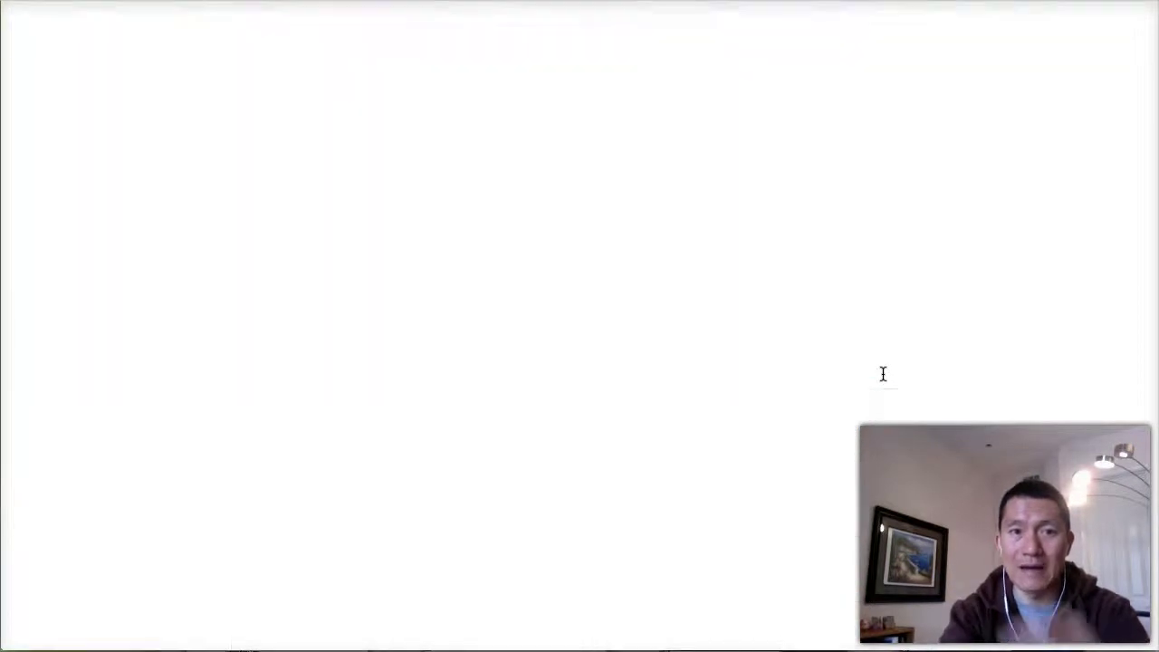
key(ctrl+v)
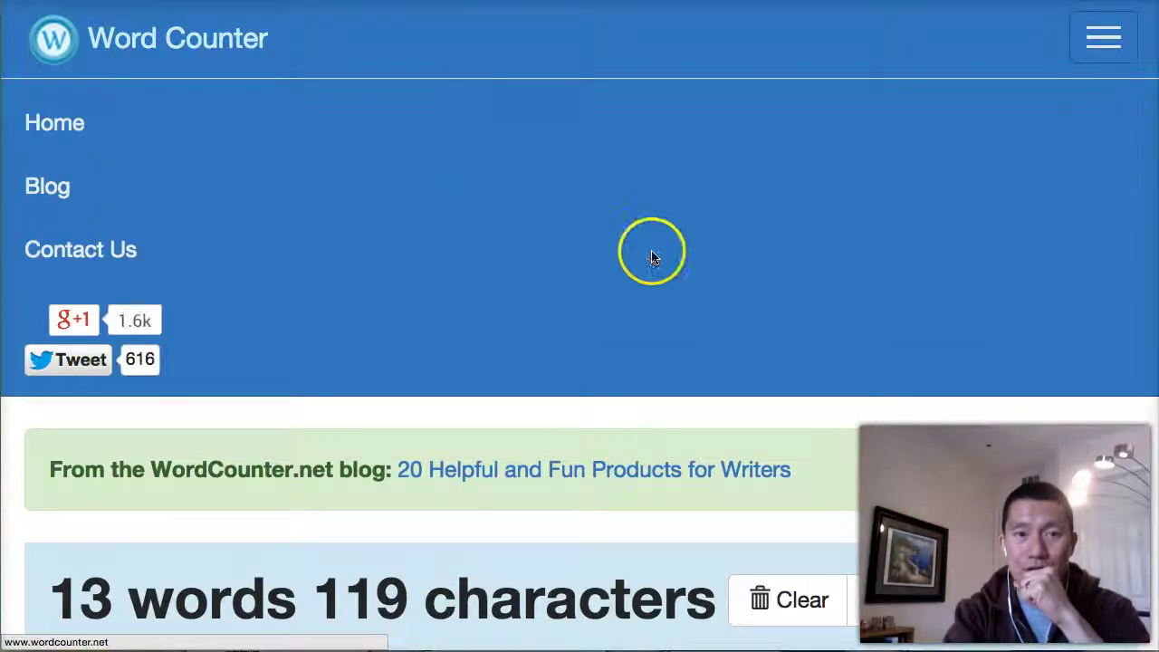
scroll(679, 262, down, 10)
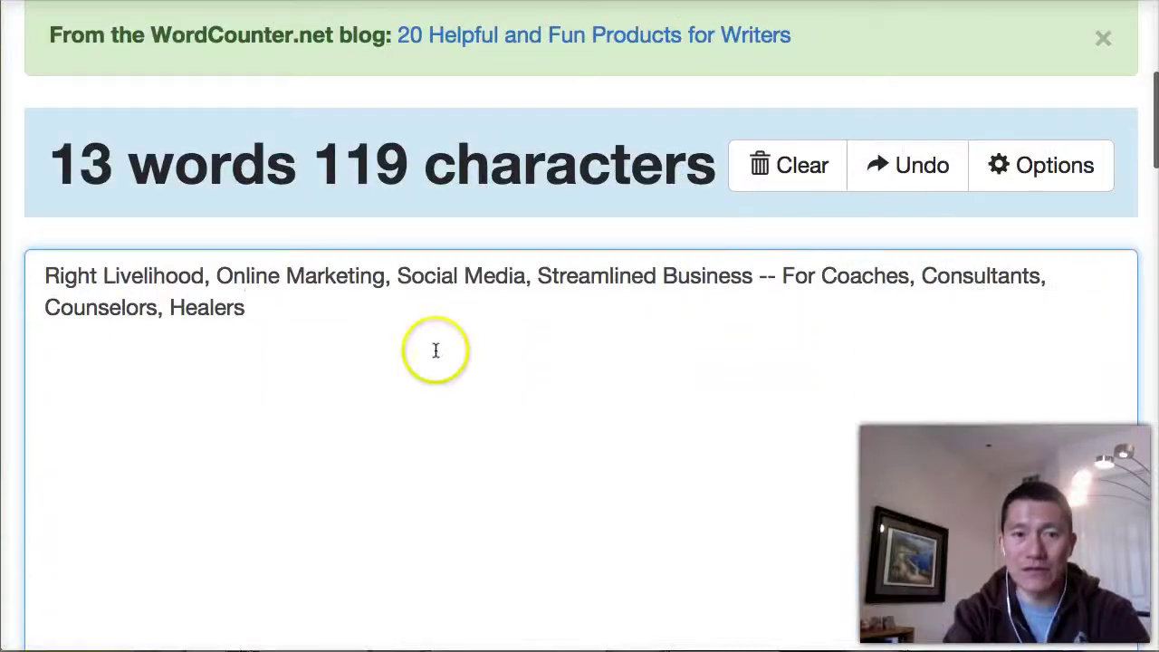
click(416, 354)
key(ctrl+a)
click(417, 354)
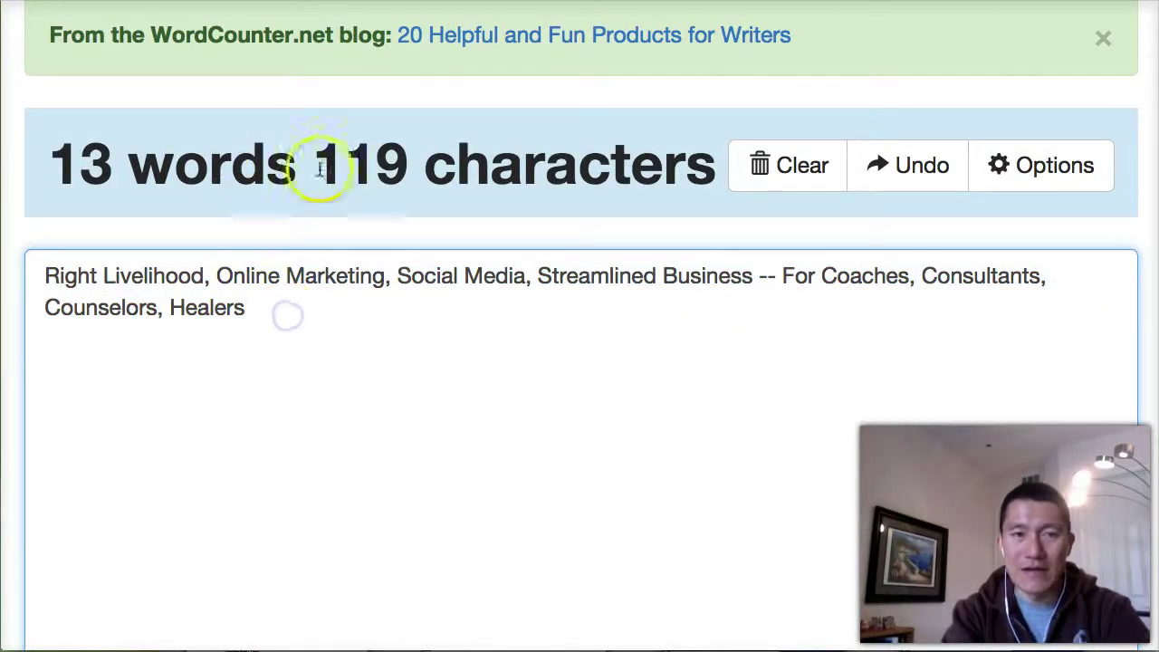
drag(316, 167, 406, 167)
Change 'Streamlined' to 'Streamlining' for 120 characters and copy the revised headline
click(444, 338)
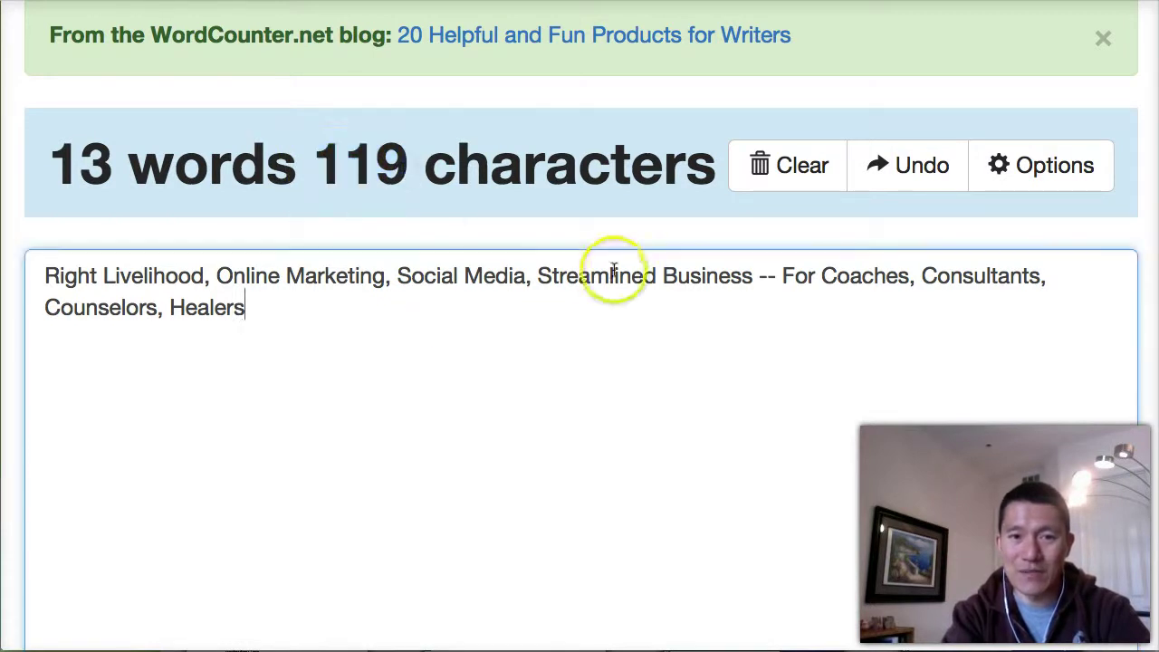
key(BackSpace)
key(BackSpace)
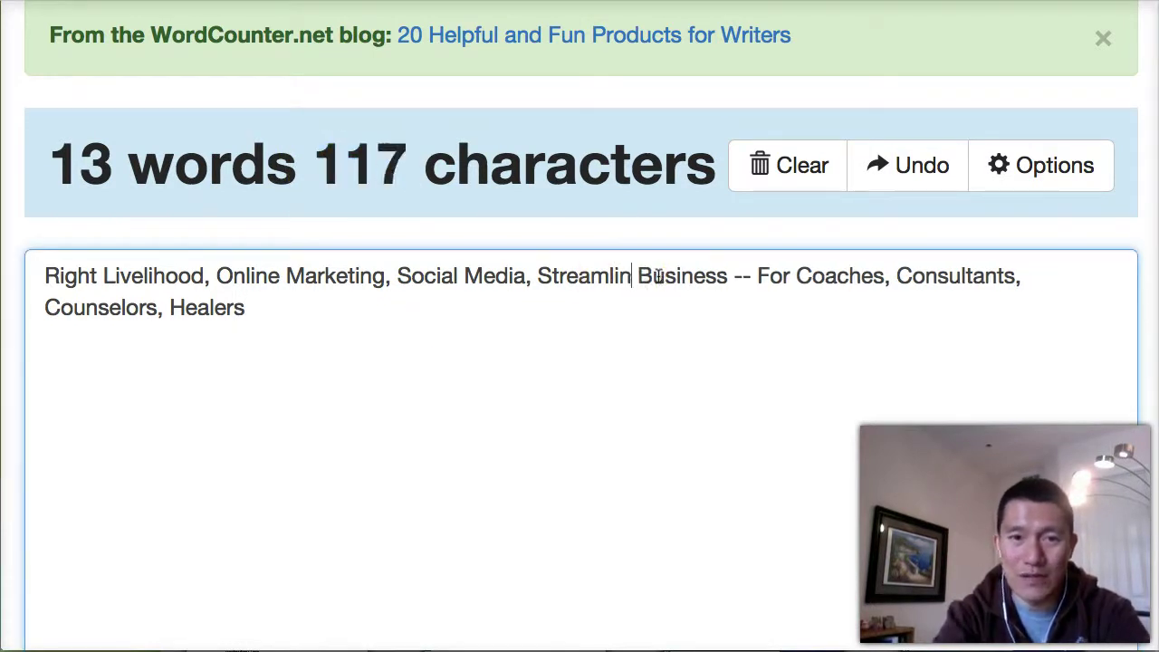
text(ing)
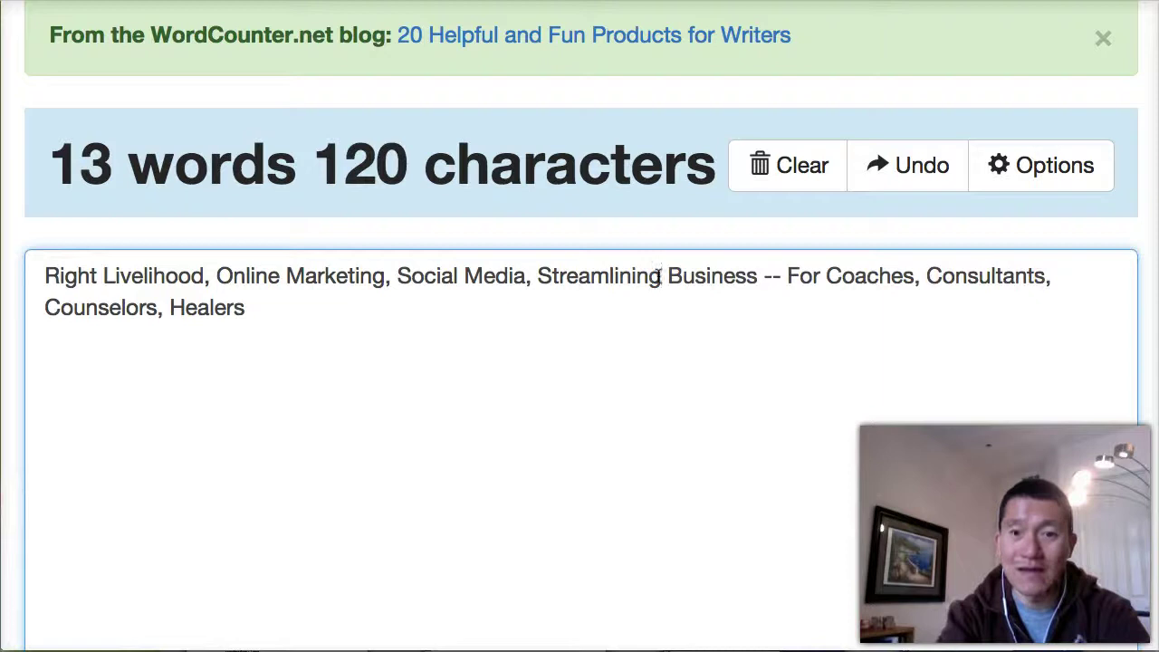
click(552, 336)
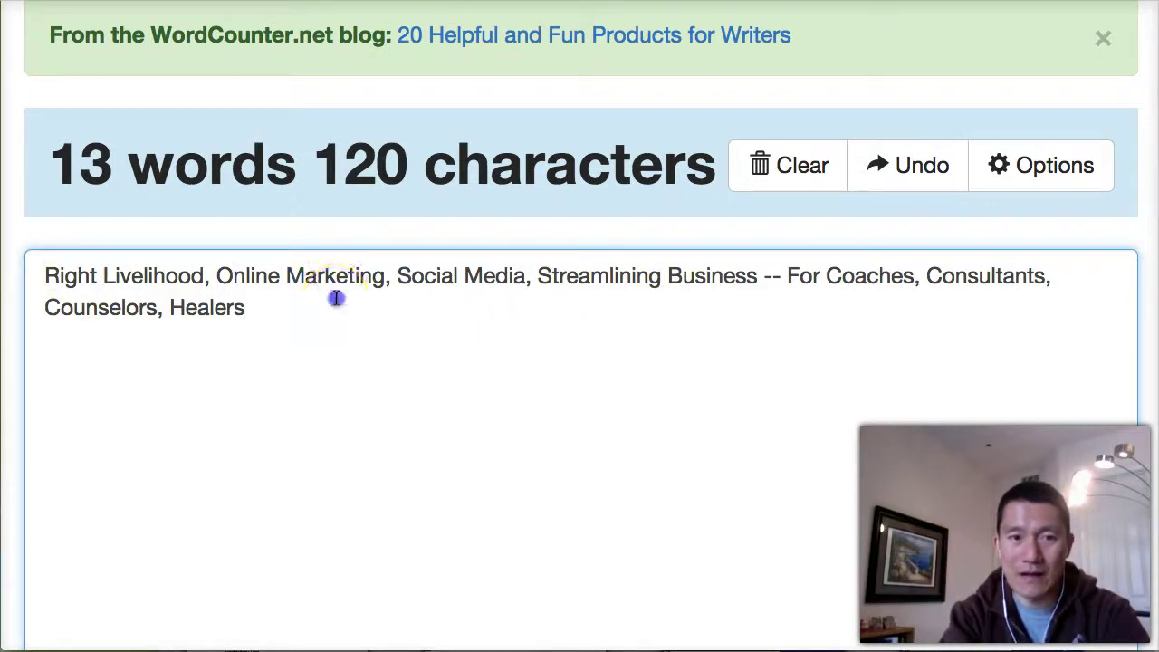
key(super+a)
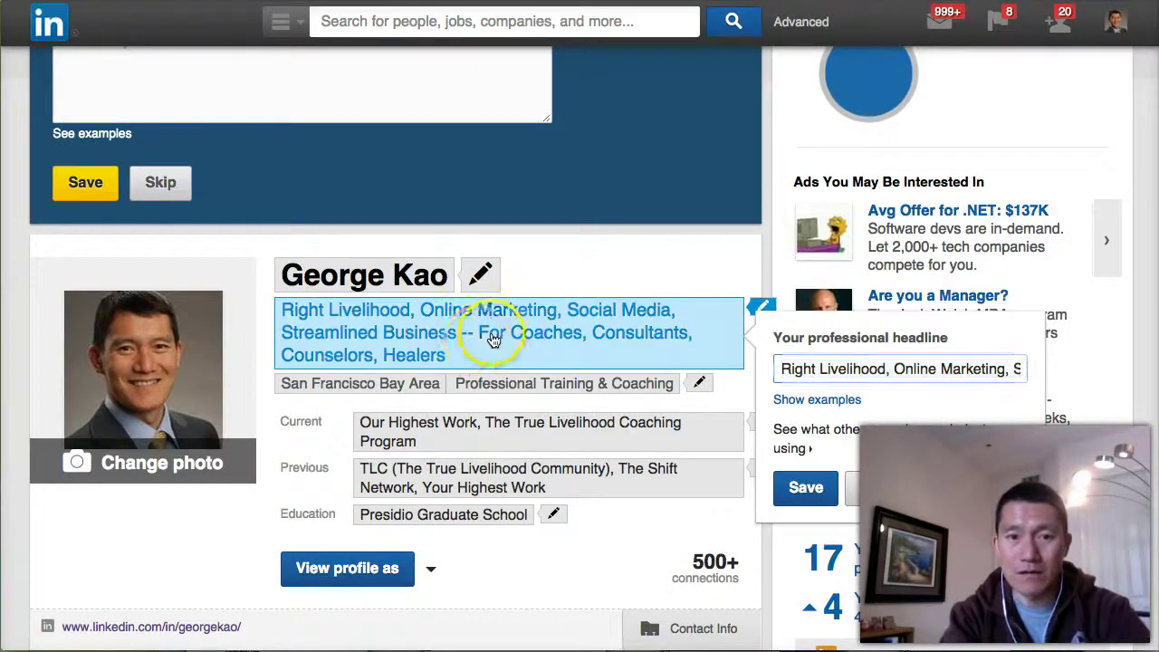
Replace the LinkedIn headline with the 120-character Streamlining version, save, and return to MindMeister
triple_click(857, 377)
key(ctrl+c)
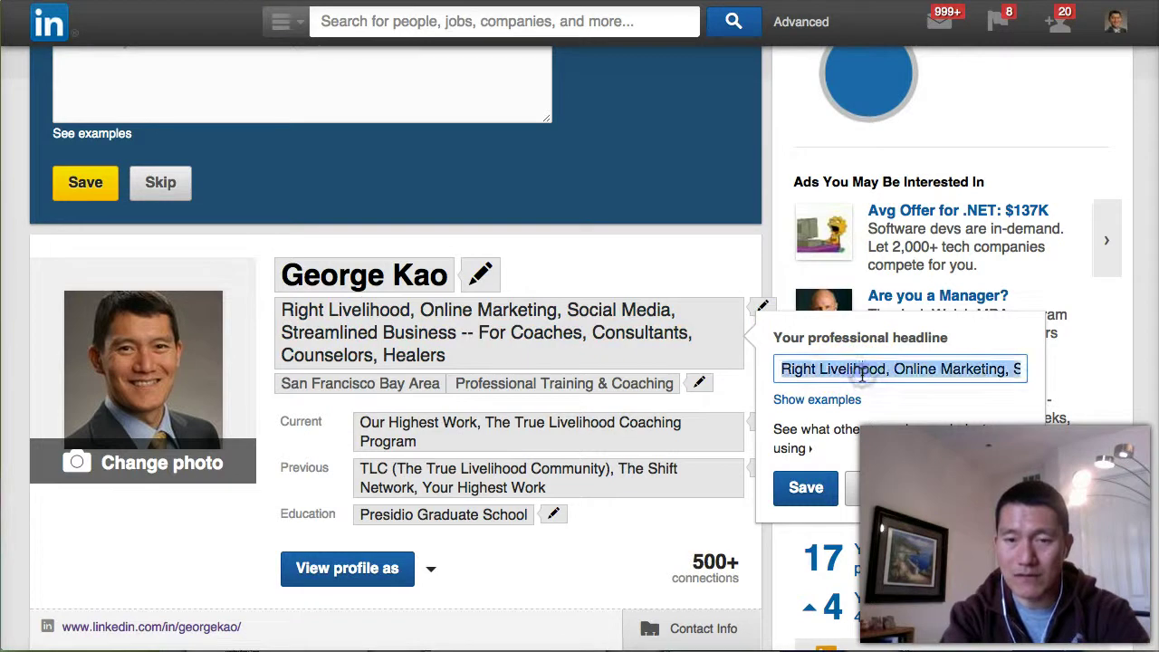
key(BackSpace)
key(ctrl+v)
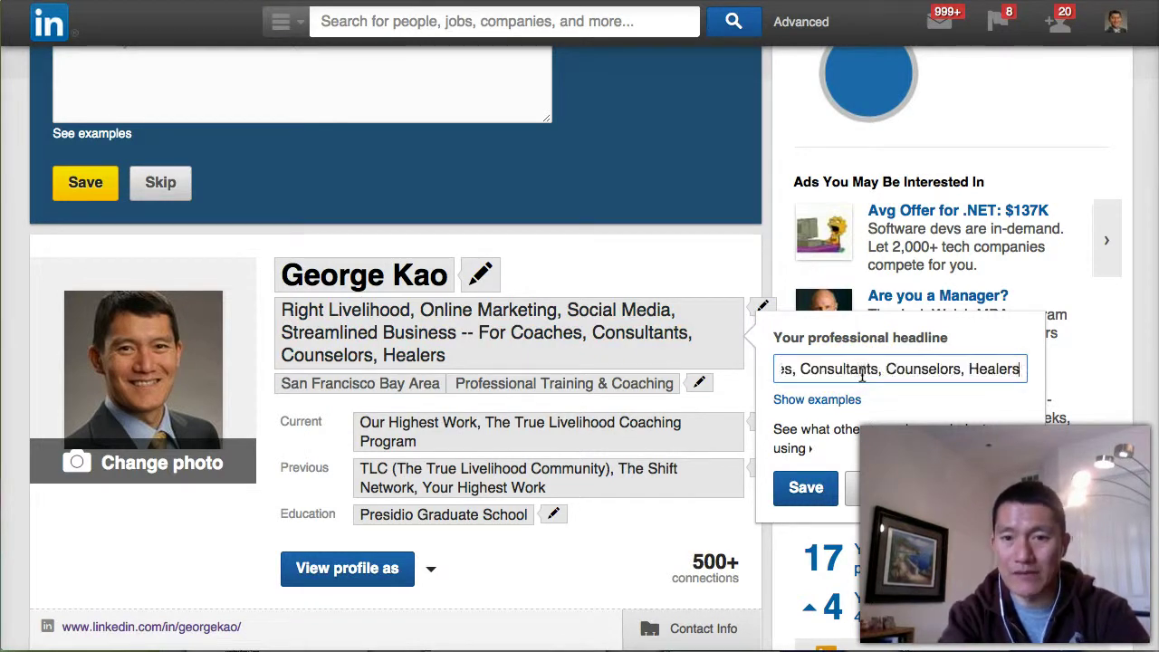
click(804, 491)
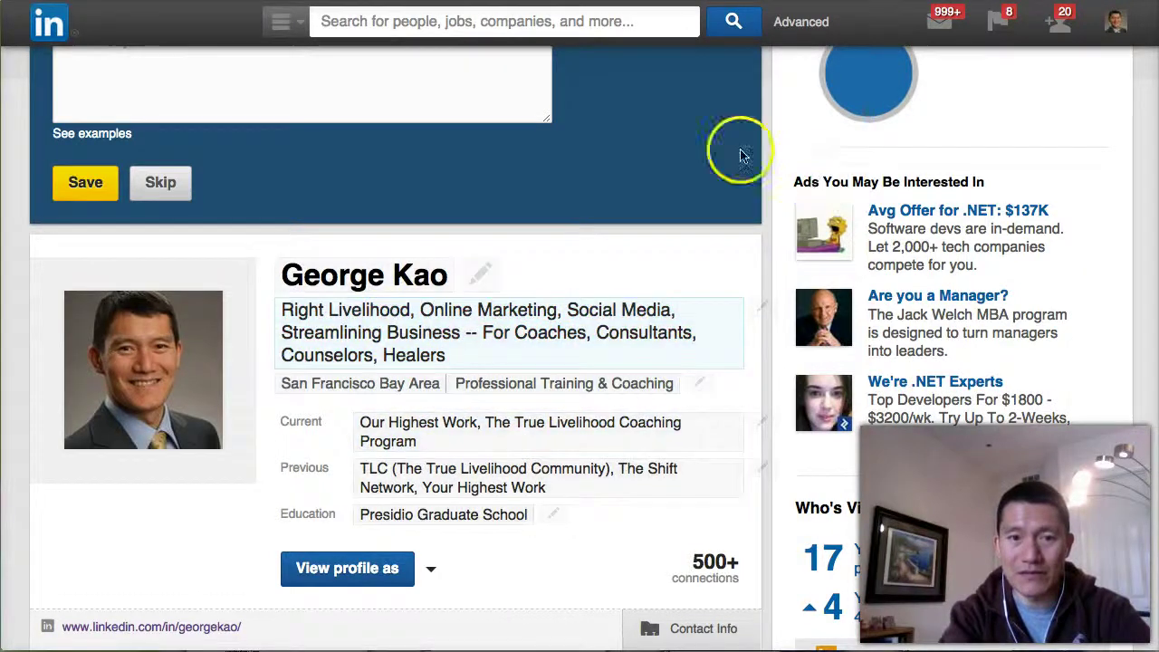
key(ctrl+Tab)
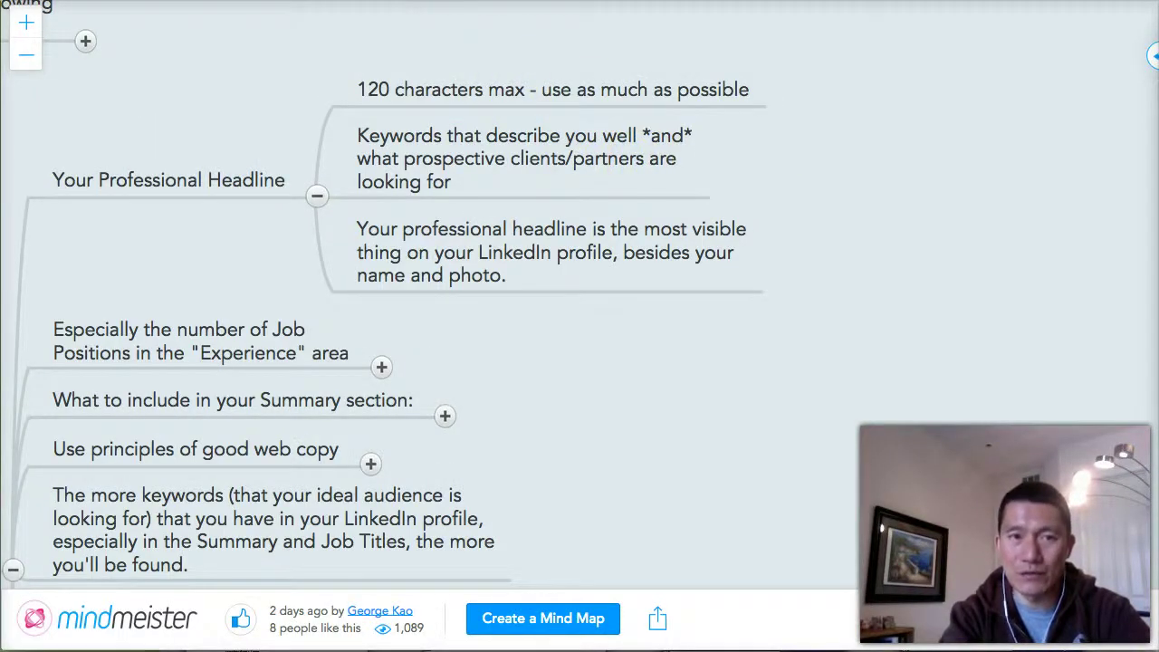
key(ctrl+shift+Tab)
scroll(251, 199, up, 3)
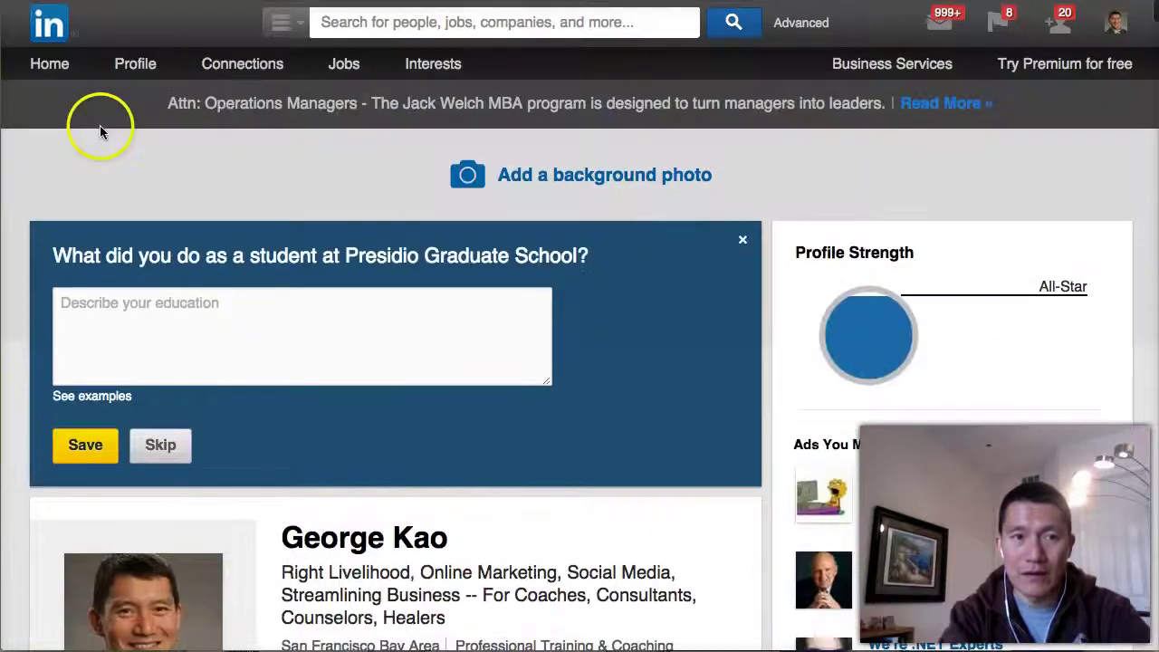
click(27, 63)
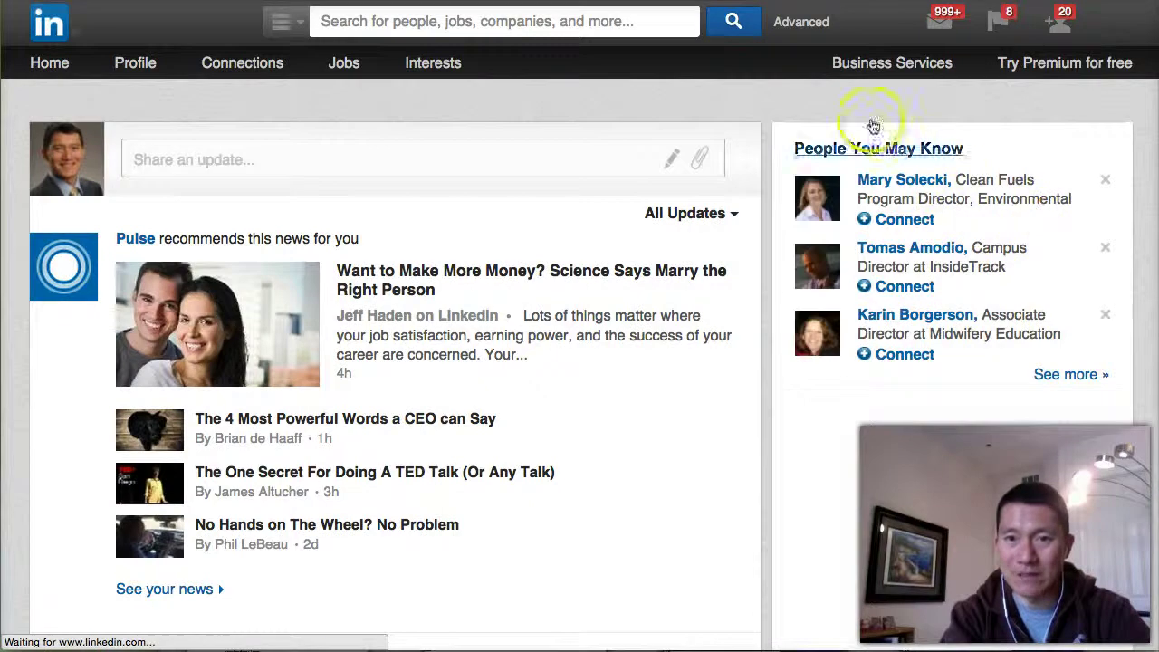
drag(954, 177, 1072, 199)
drag(972, 247, 1005, 267)
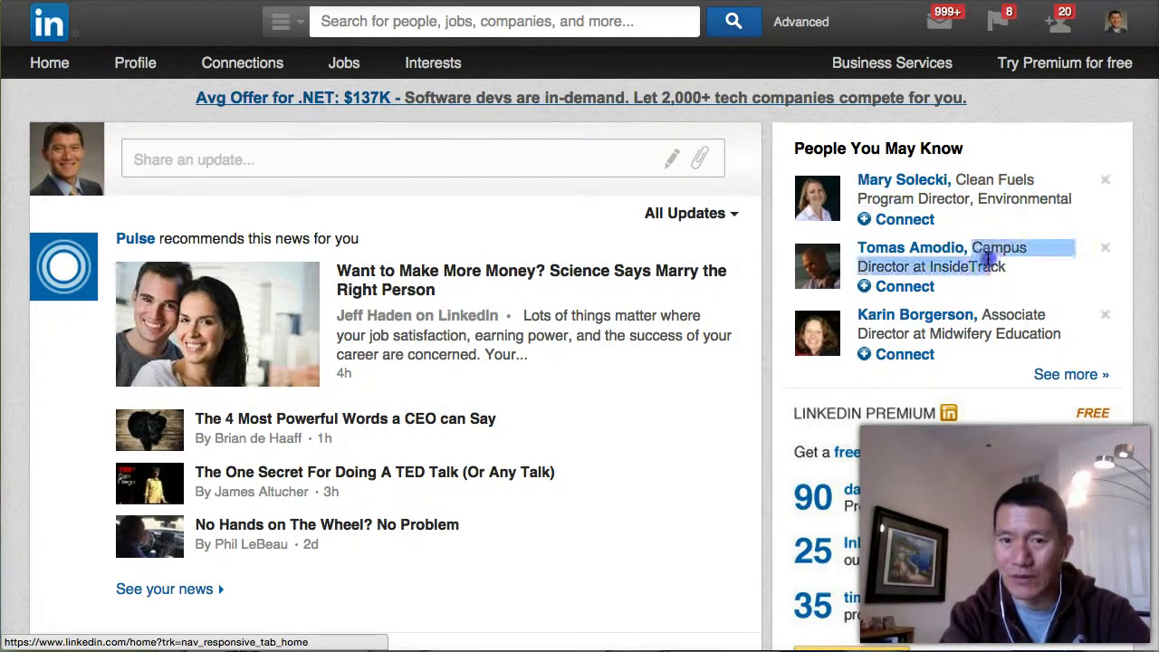
drag(992, 314, 1030, 333)
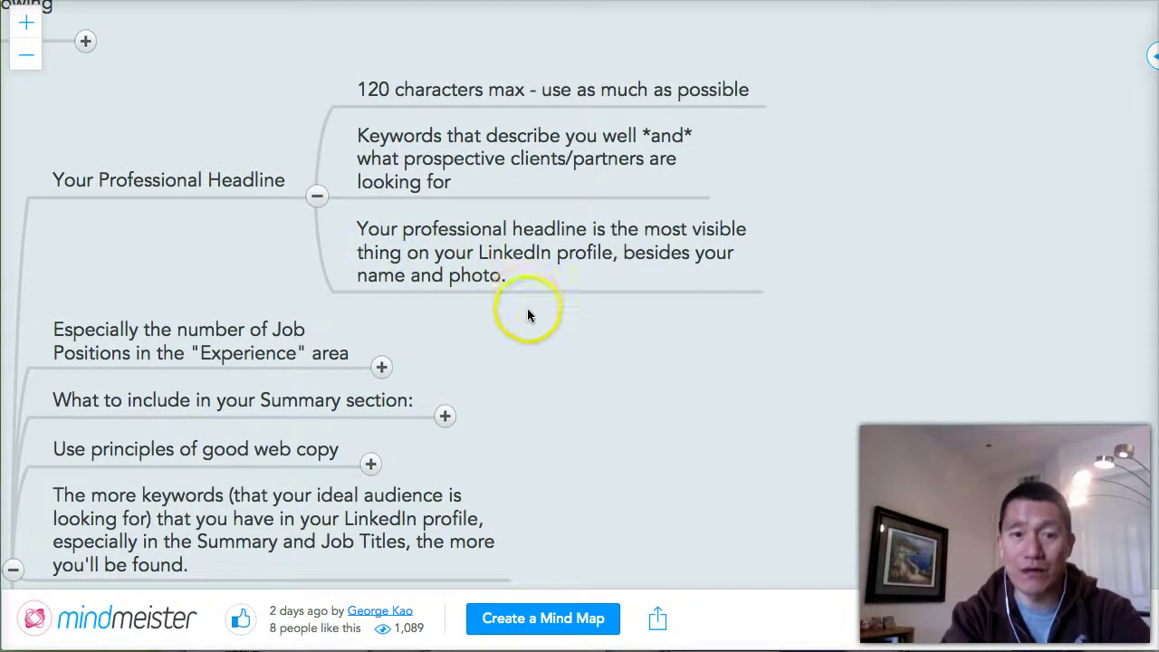
drag(477, 333, 648, 286)
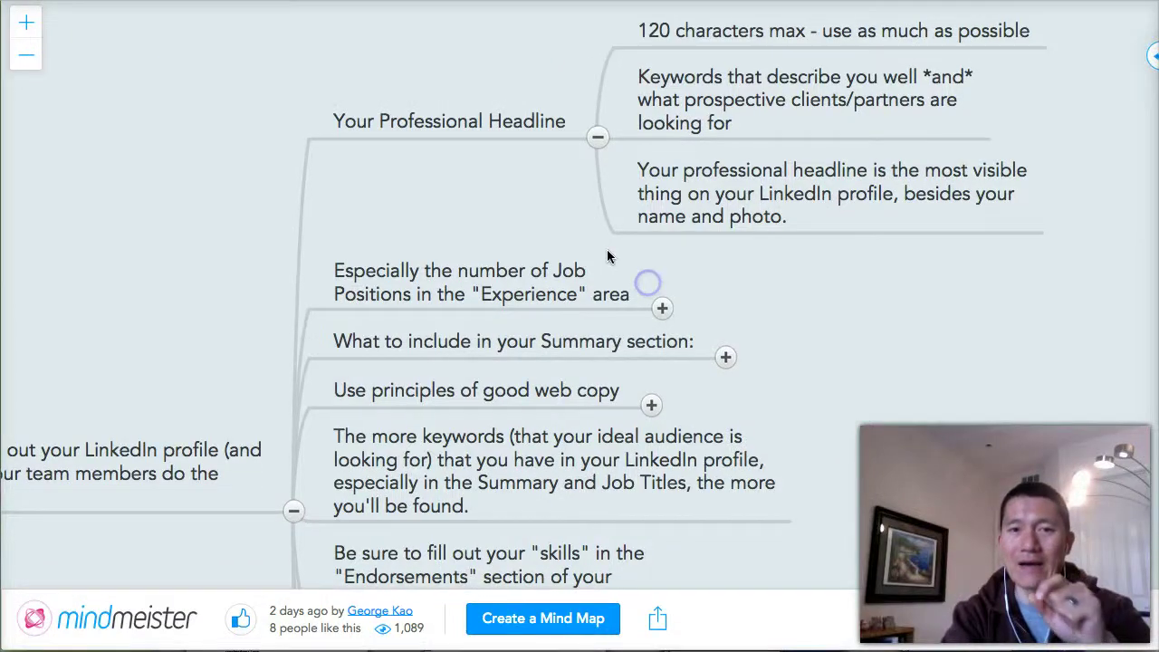